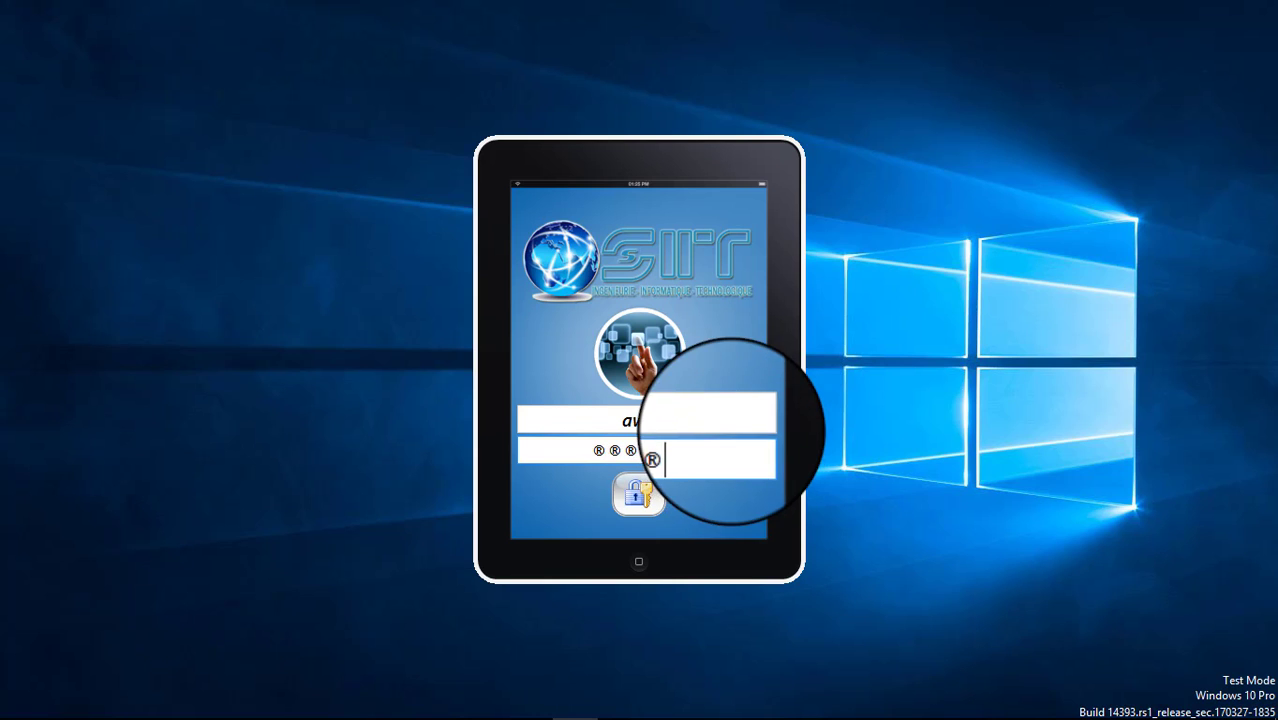
# Submit the login credentials to reach the Hub Médical main dashboard.
pyautogui.press('Return')
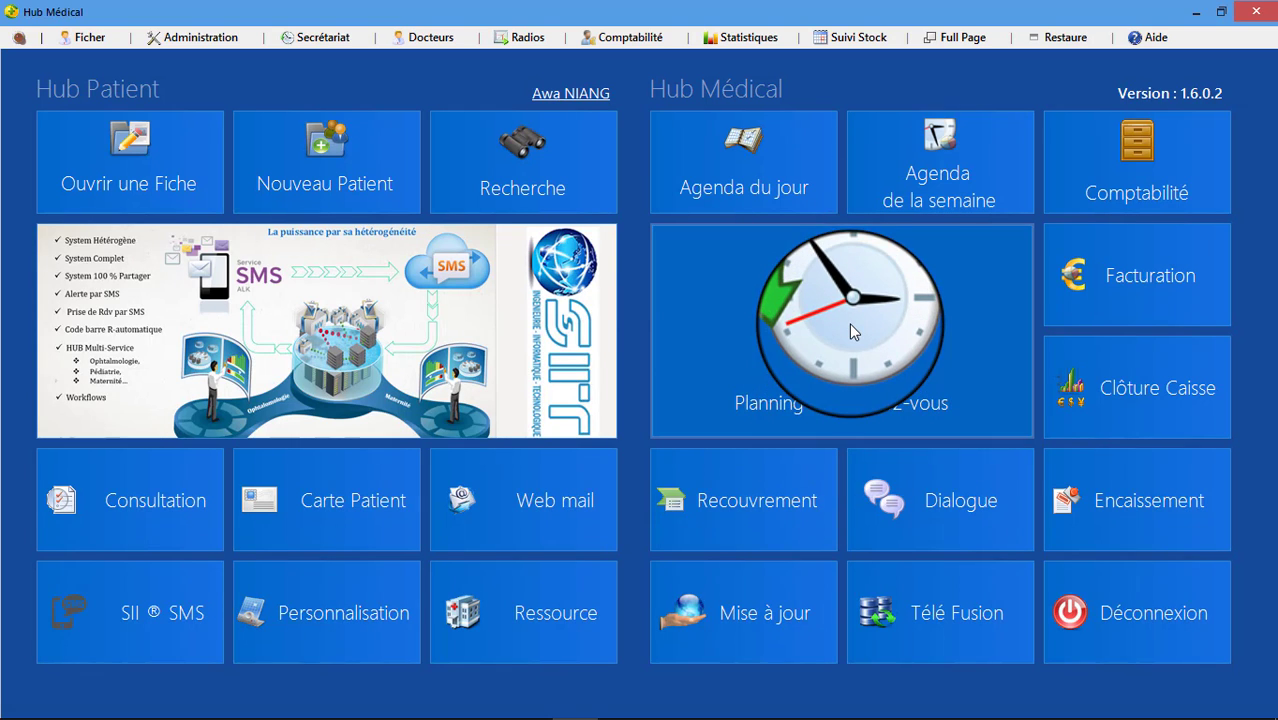
# Show the chosen doctor's 08–12/05/2017 weekly planning, unlocked with the doctor's password.
pyautogui.click(849, 322)
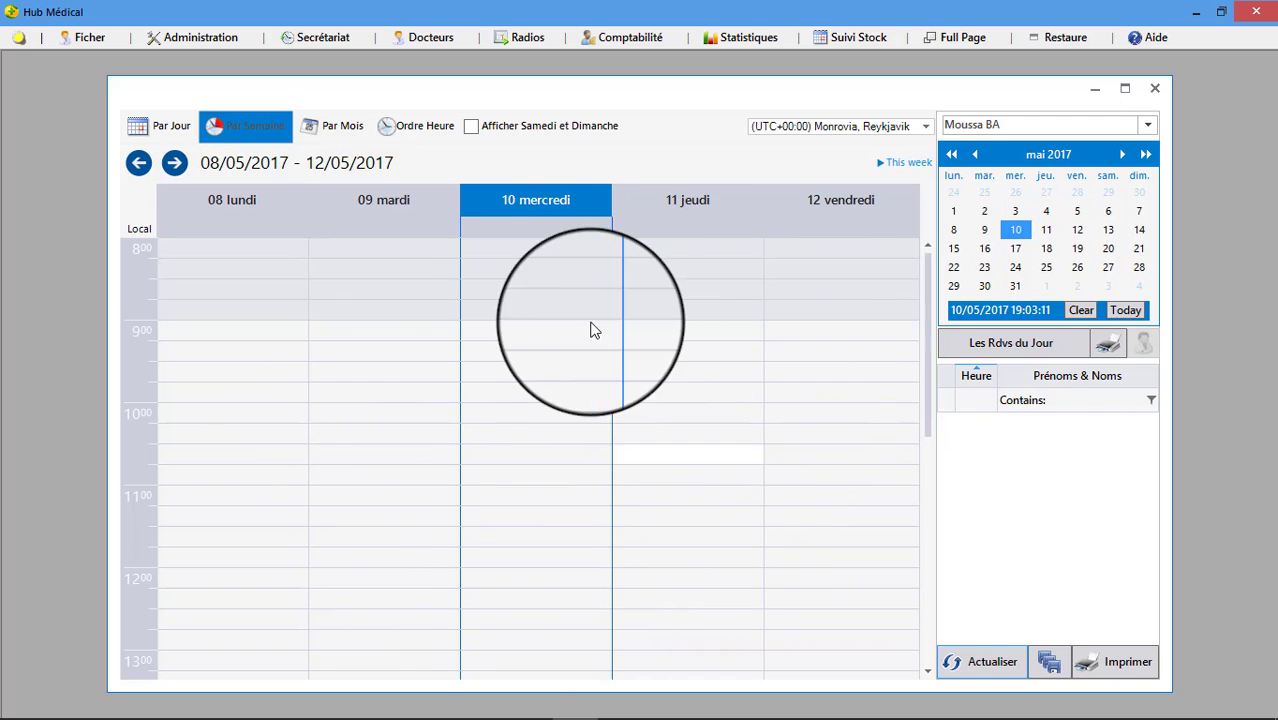
pyautogui.click(1148, 126)
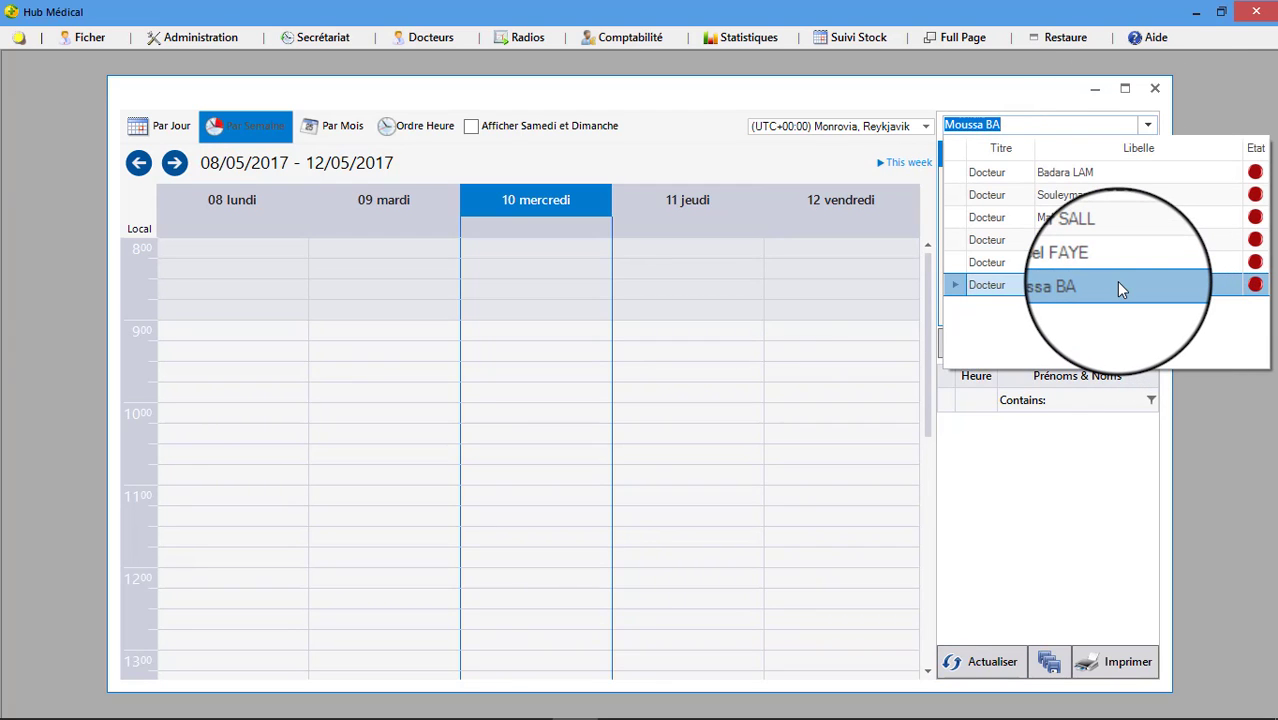
pyautogui.click(1116, 281)
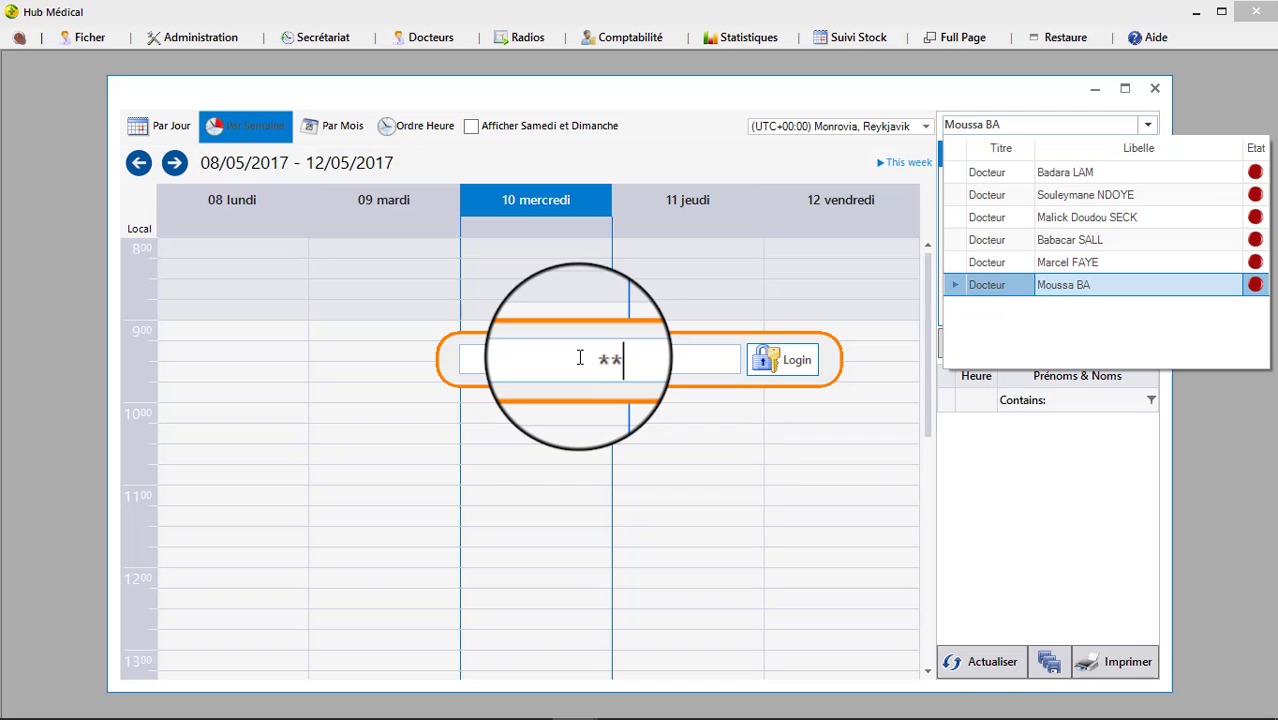
pyautogui.press('Return')
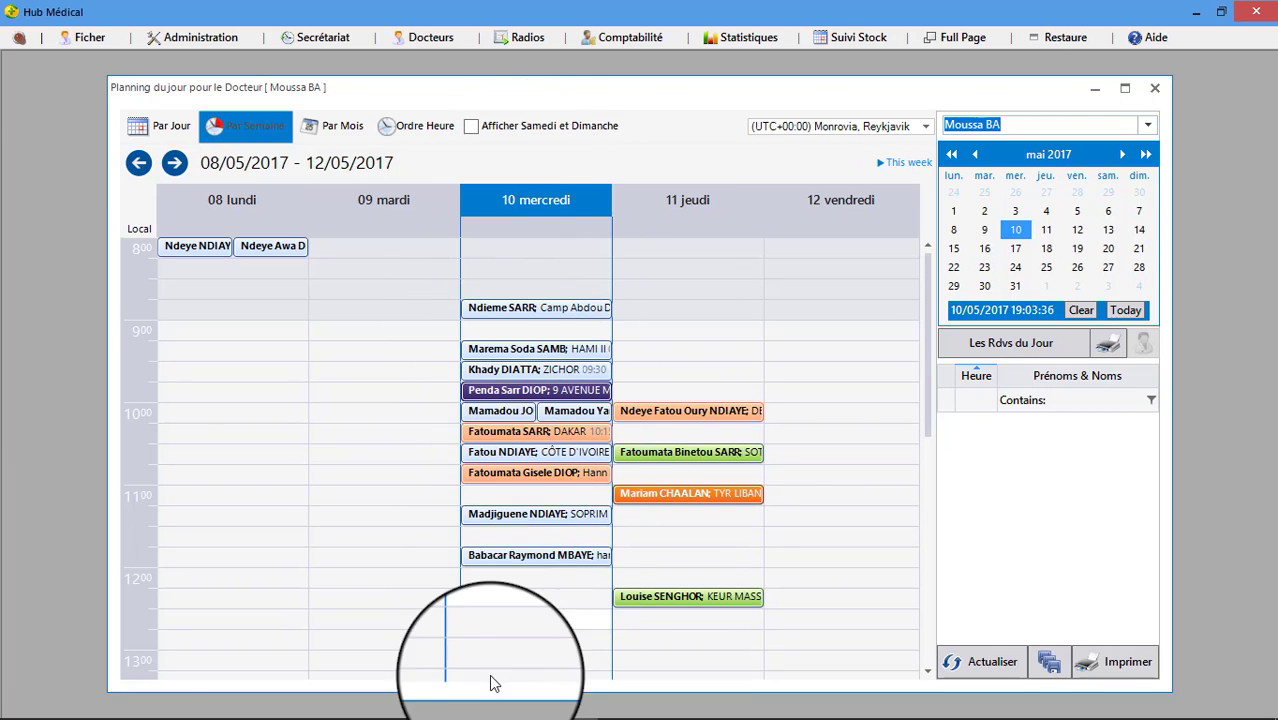
# Create a new appointment in the Wednesday 10 May 12:15–12:30 slot.
pyautogui.click(533, 339)
pyautogui.click(532, 536)
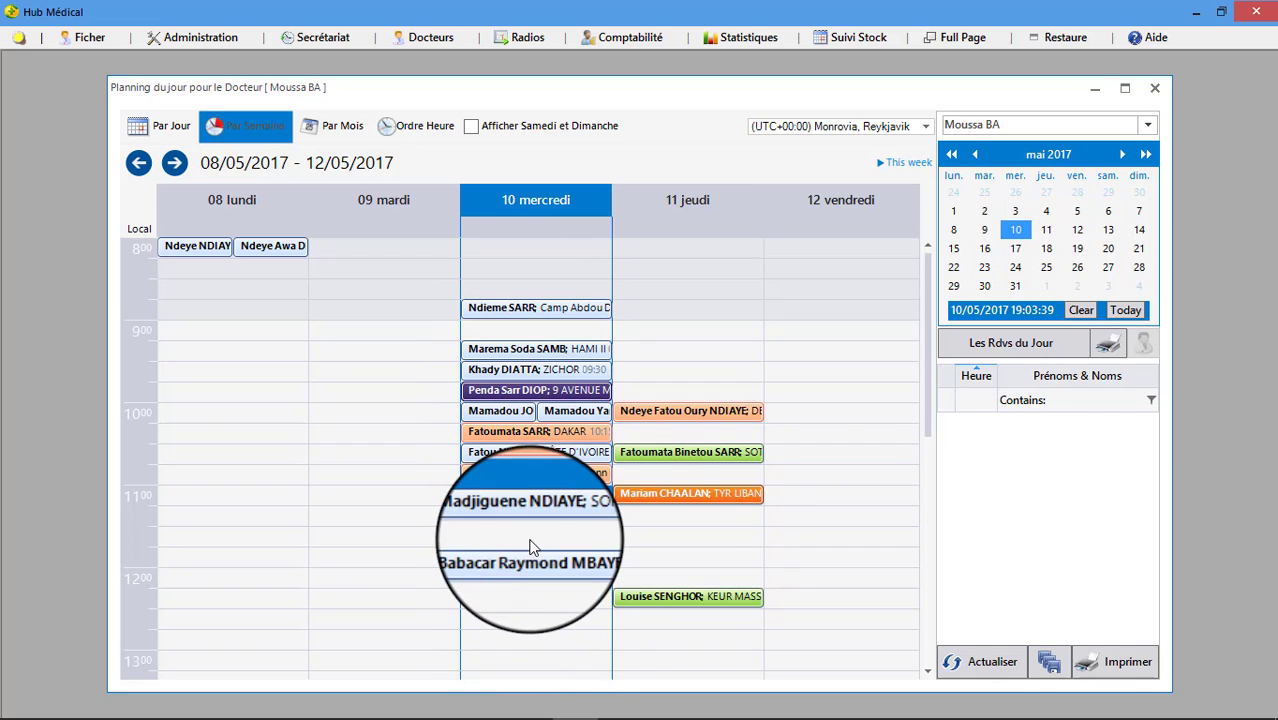
pyautogui.click(545, 665)
pyautogui.click(594, 536)
pyautogui.scroll(-1, 610, 496)
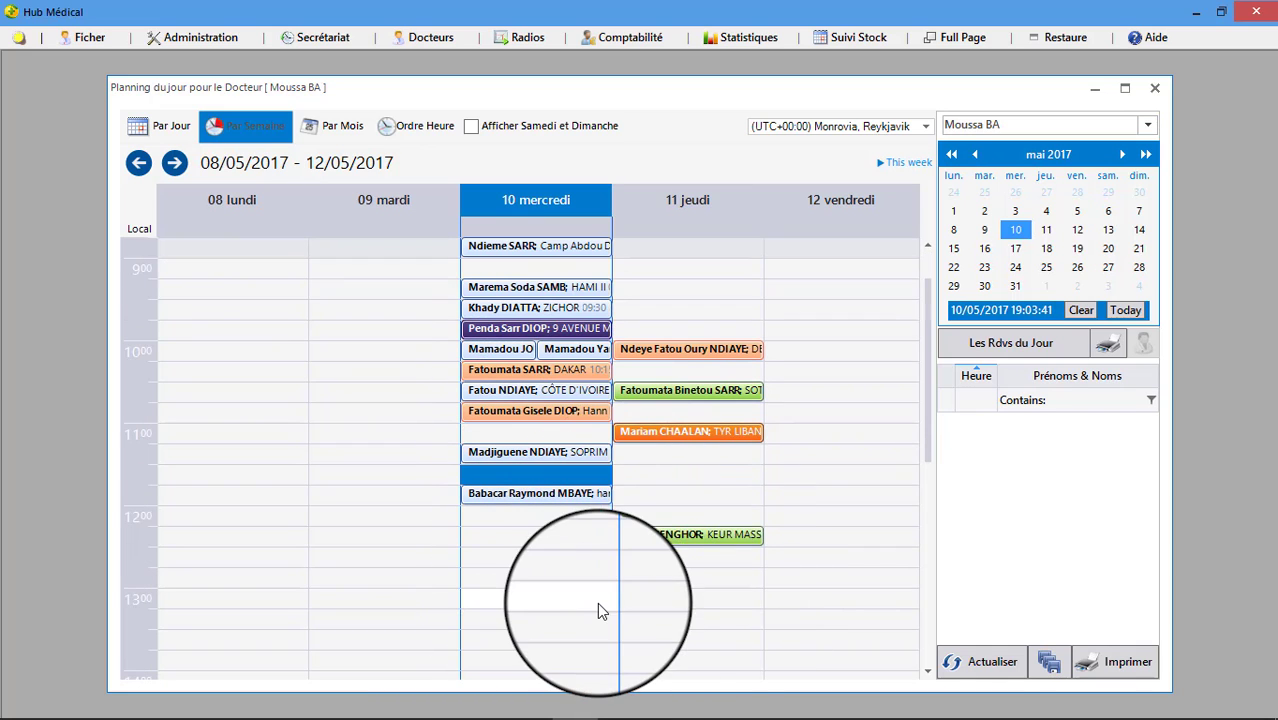
pyautogui.click(533, 600)
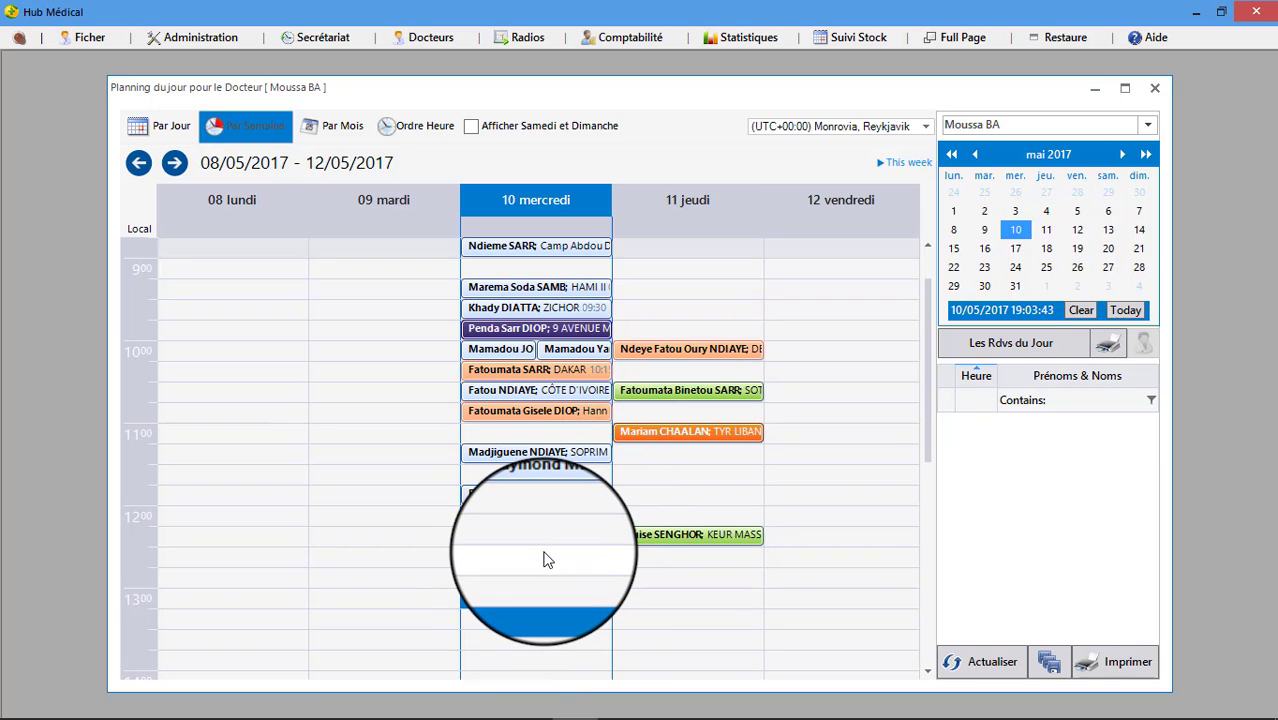
pyautogui.click(545, 553)
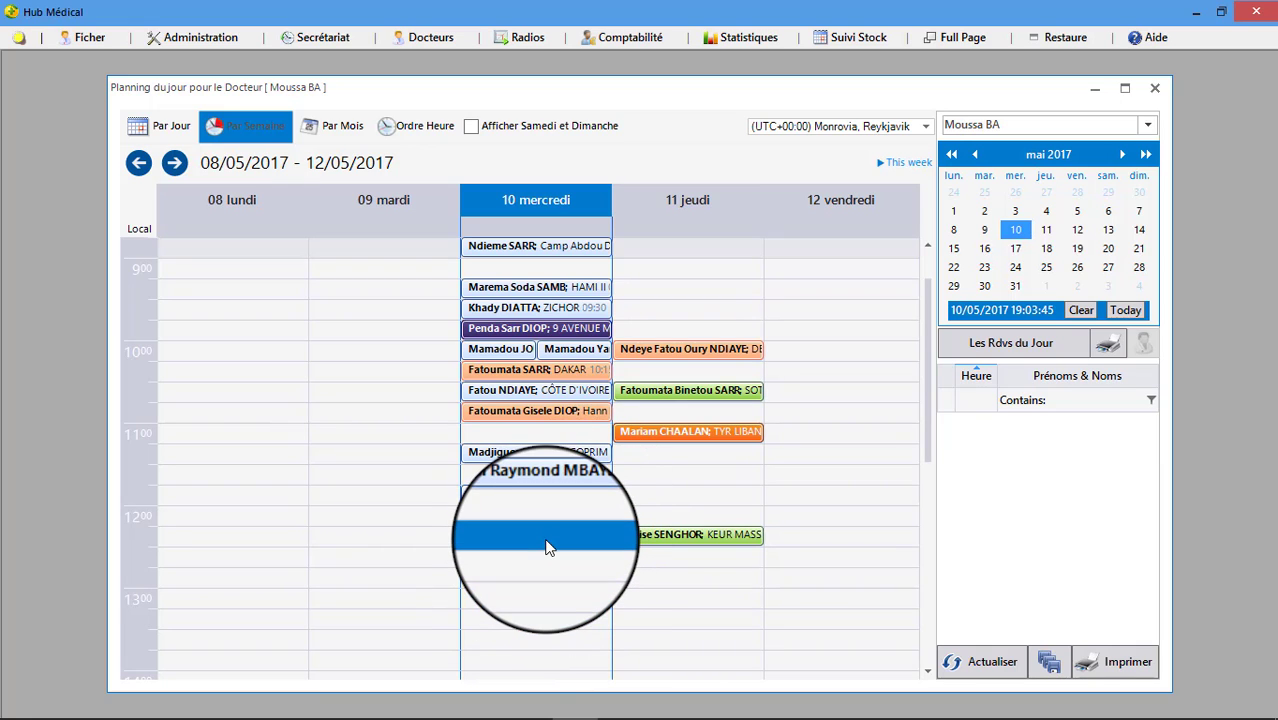
pyautogui.rightClick(566, 548)
pyautogui.click(578, 560)
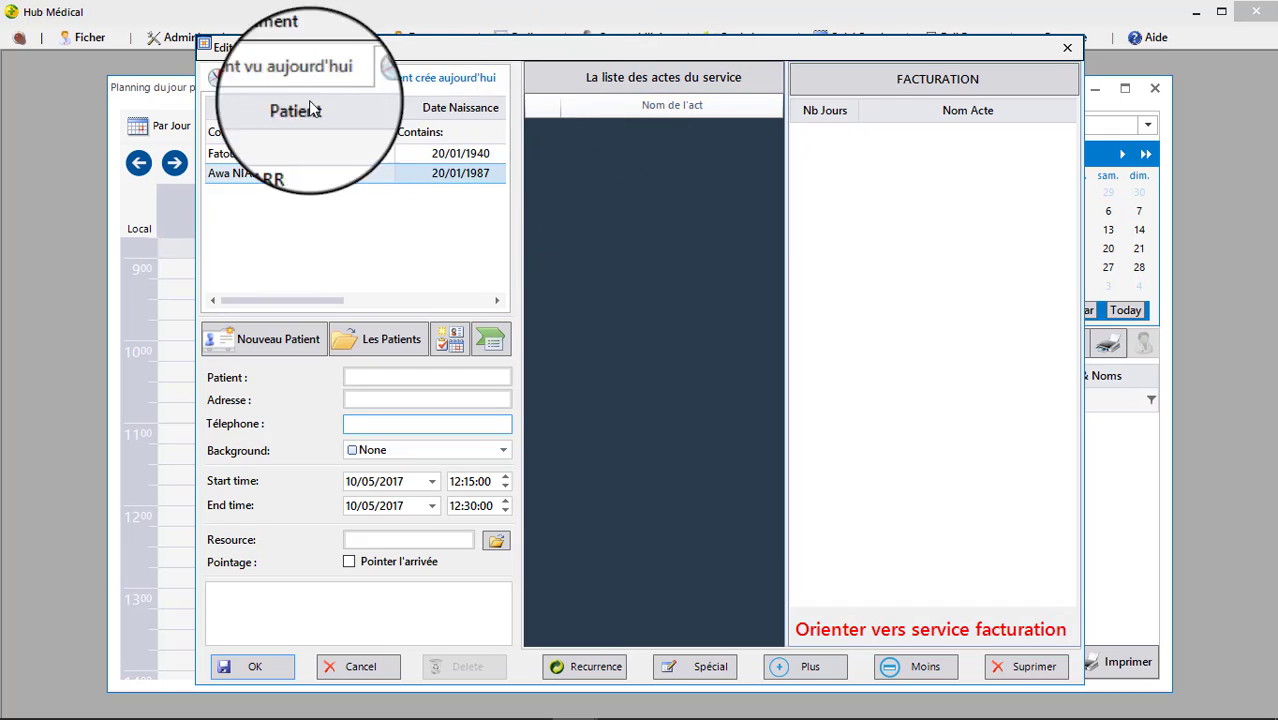
# Check the seen-today and created-today patient tabs, then bring up the full patient list.
pyautogui.click(272, 74)
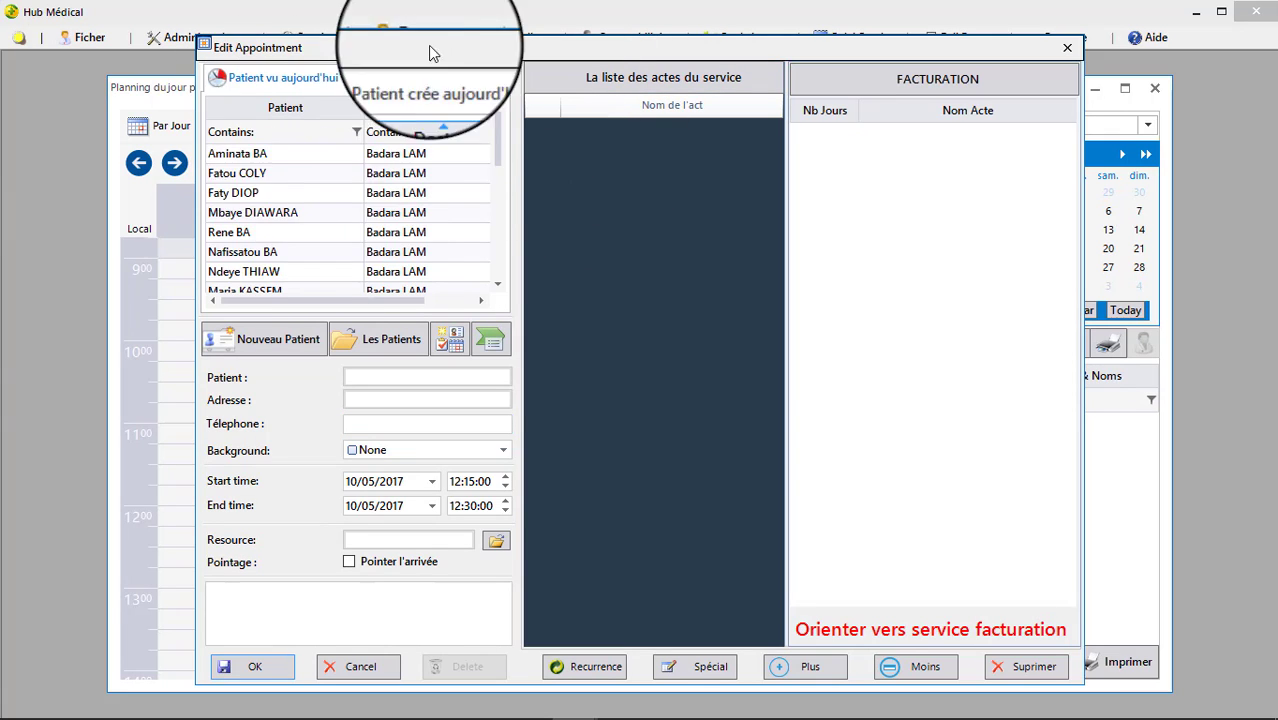
pyautogui.click(442, 75)
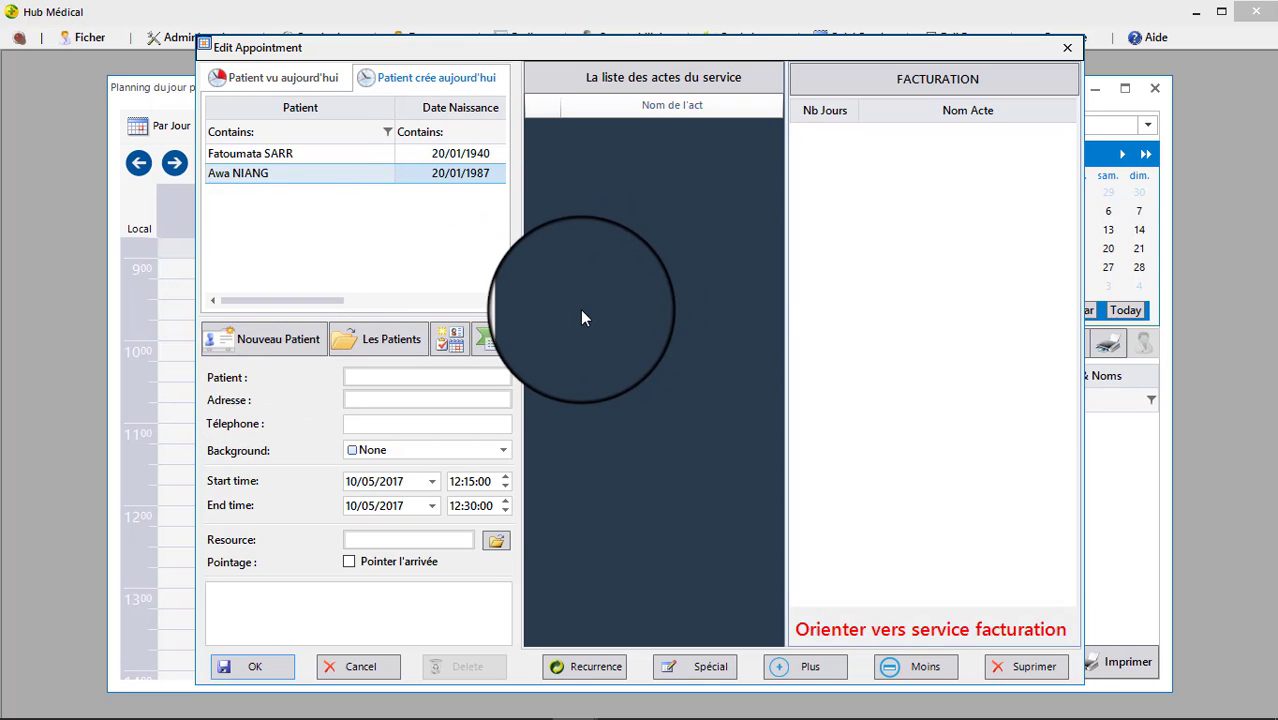
pyautogui.click(374, 340)
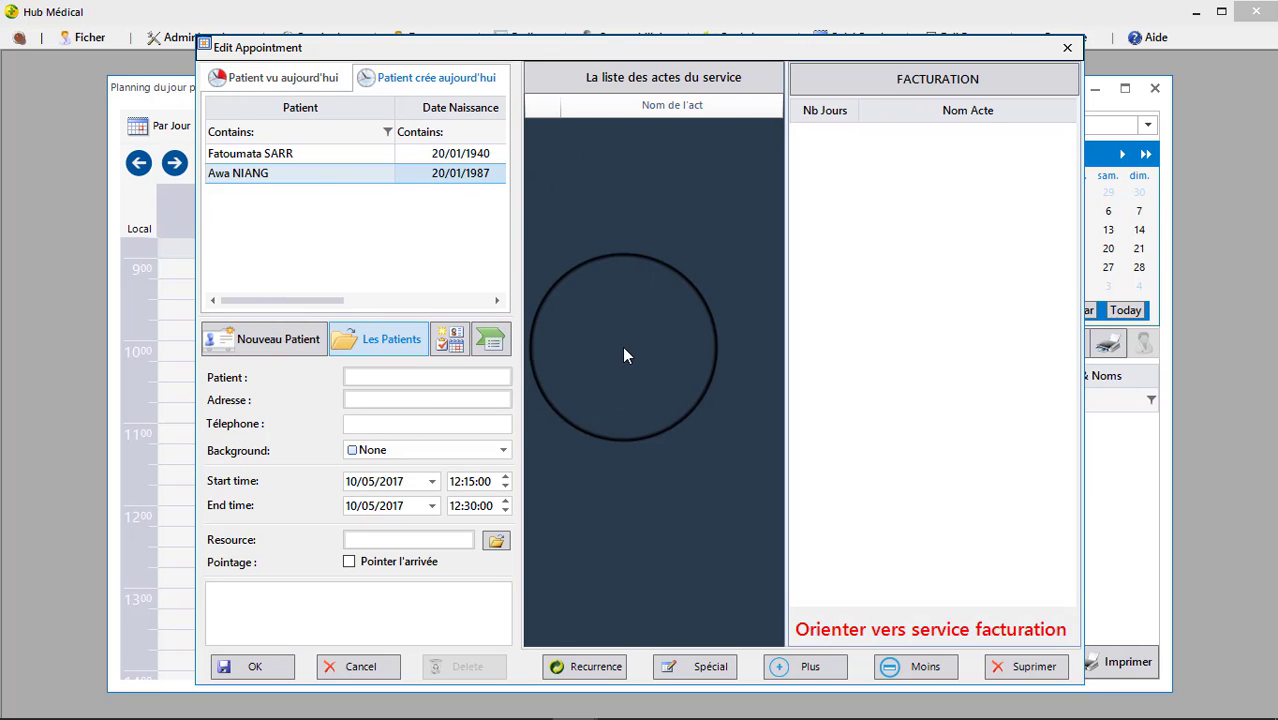
pyautogui.click(381, 343)
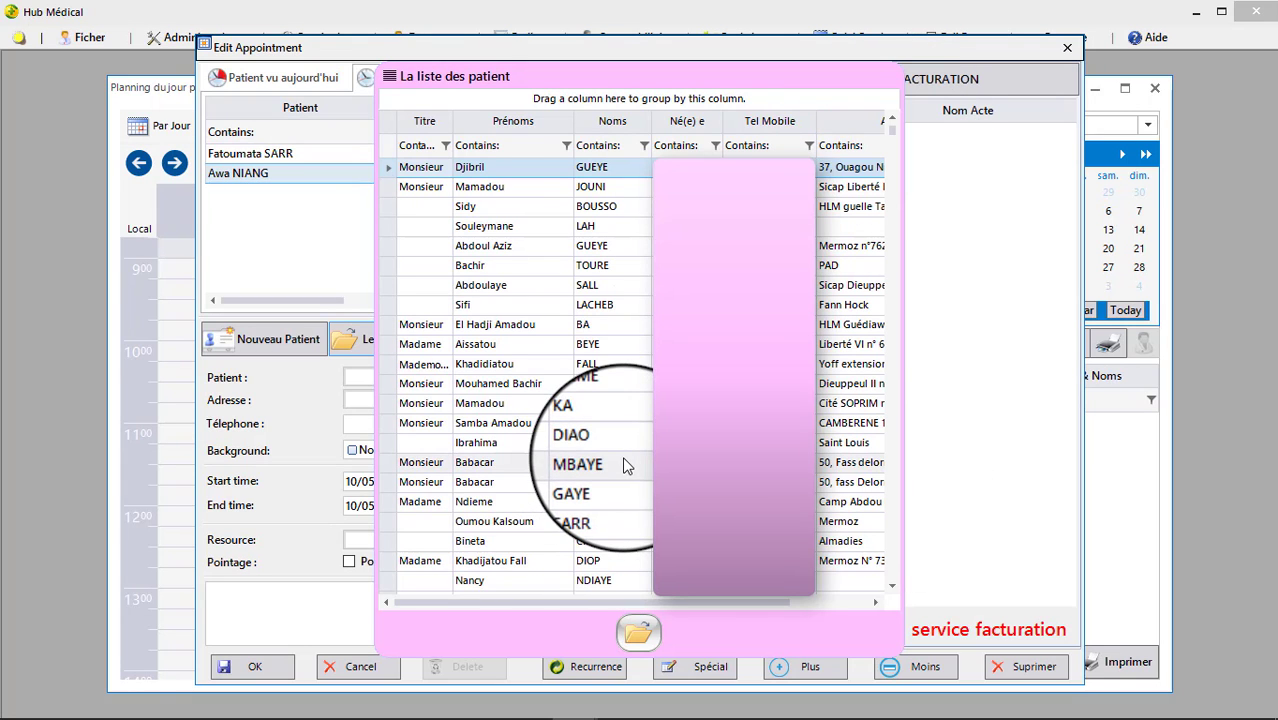
# Filter patients by title 'm' and first name 'a', and attach the matching patient.
pyautogui.click(425, 148)
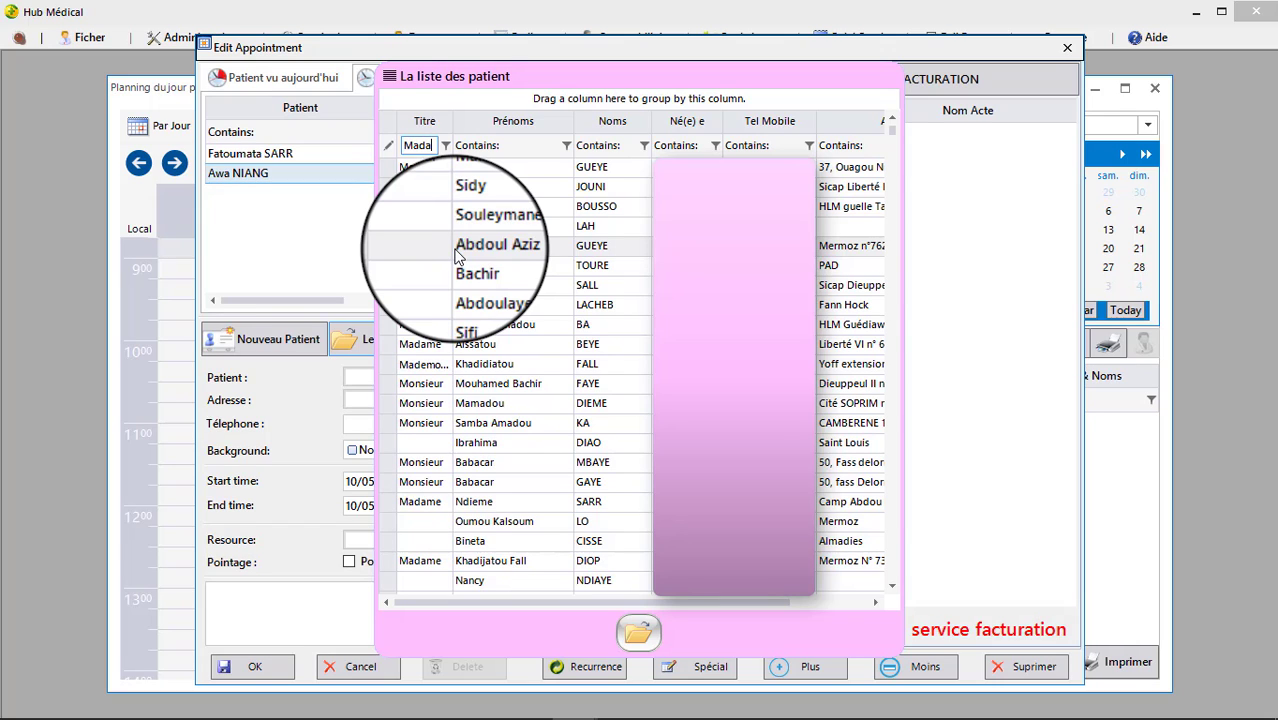
pyautogui.write('me')
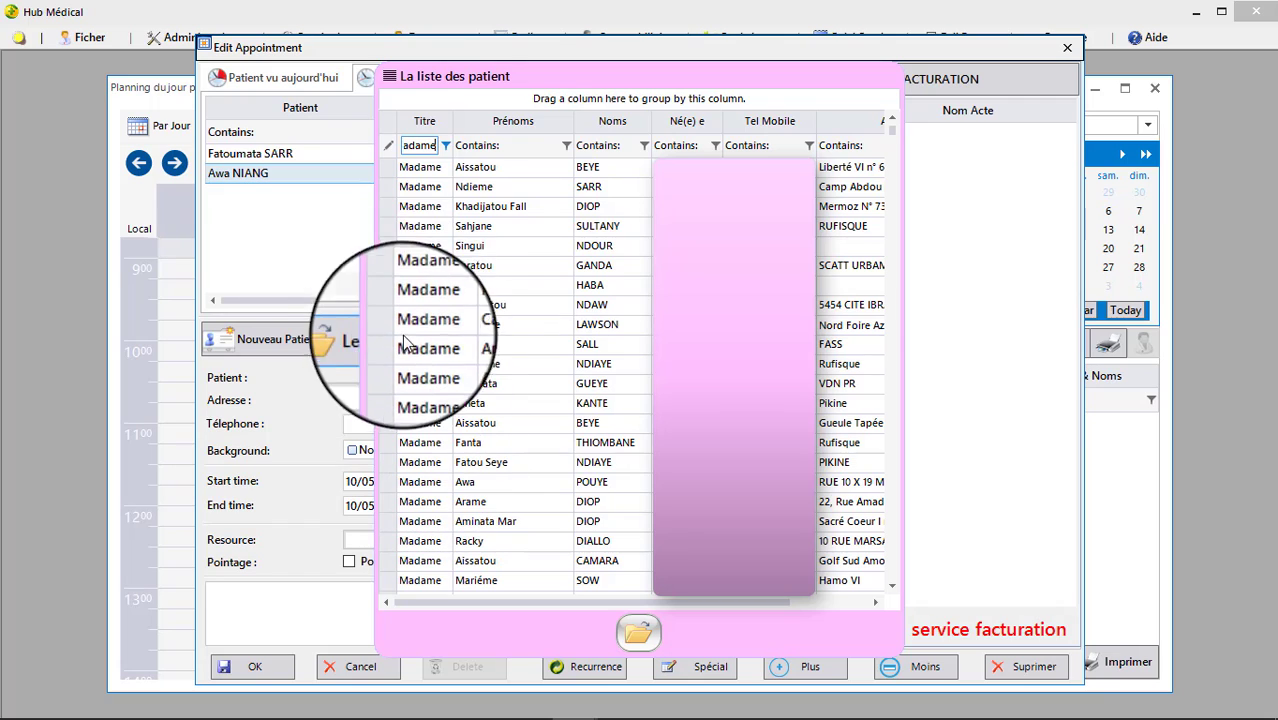
pyautogui.click(539, 145)
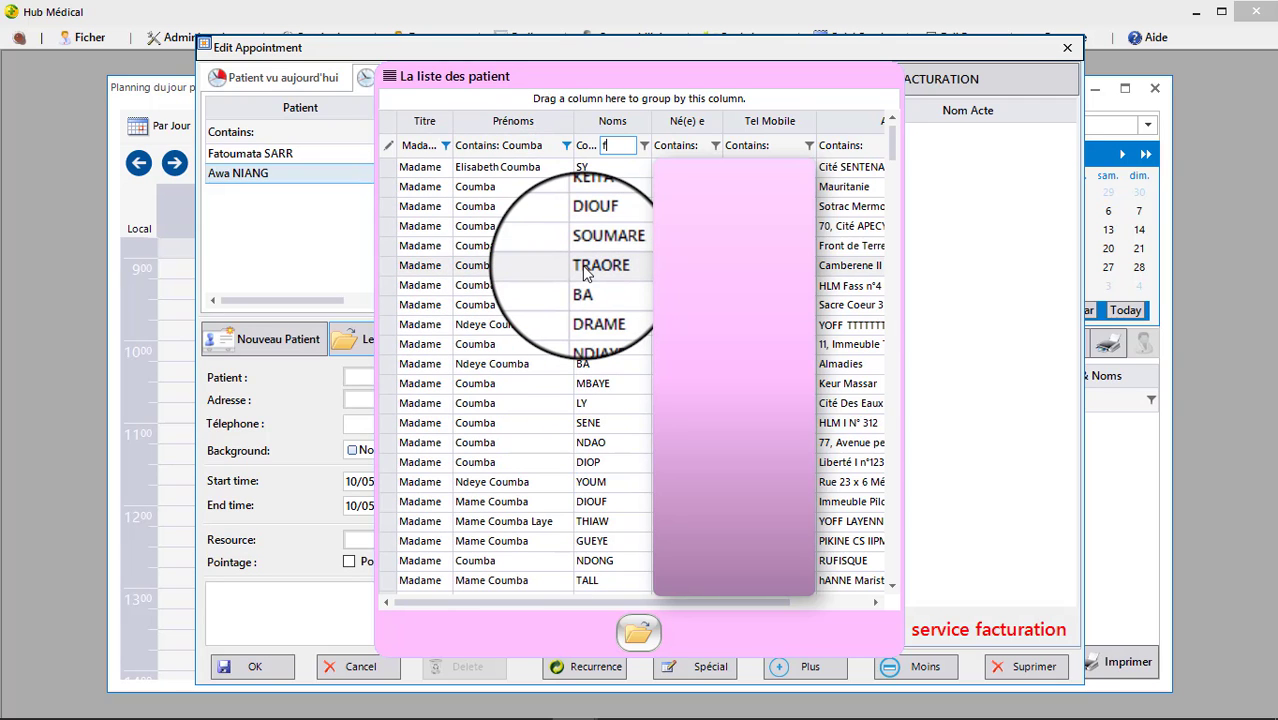
pyautogui.write('all')
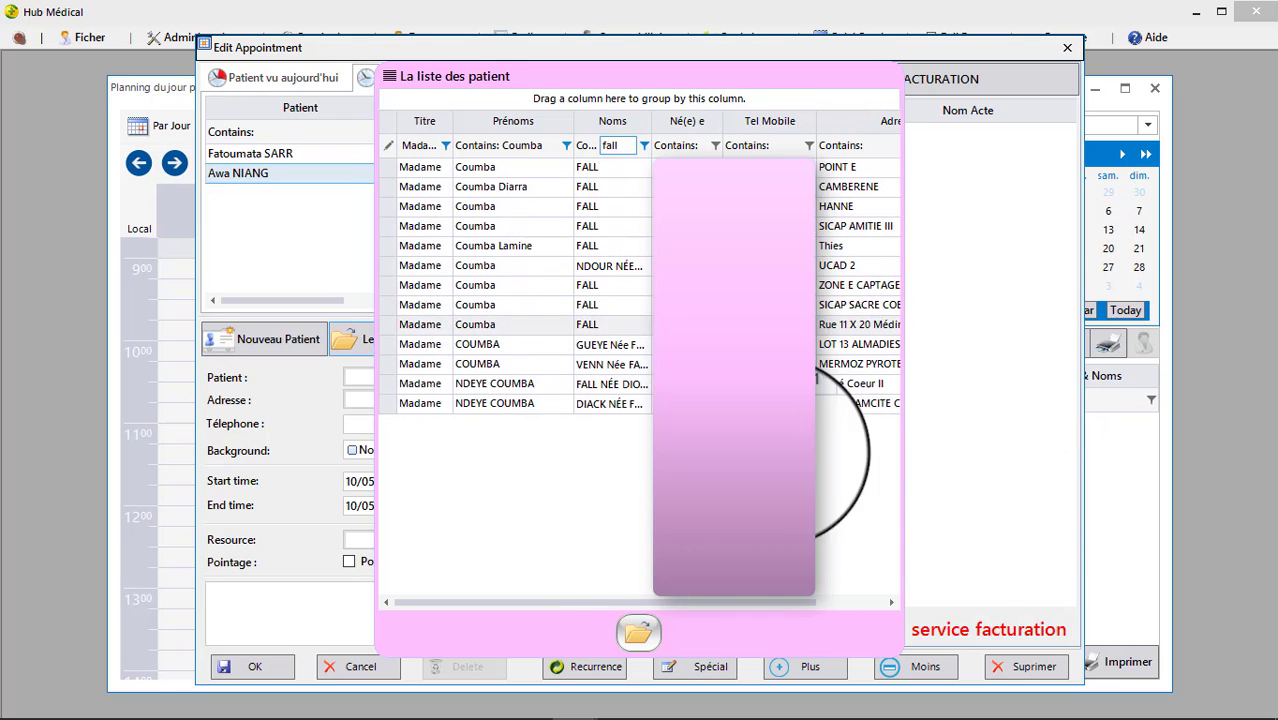
pyautogui.click(545, 247)
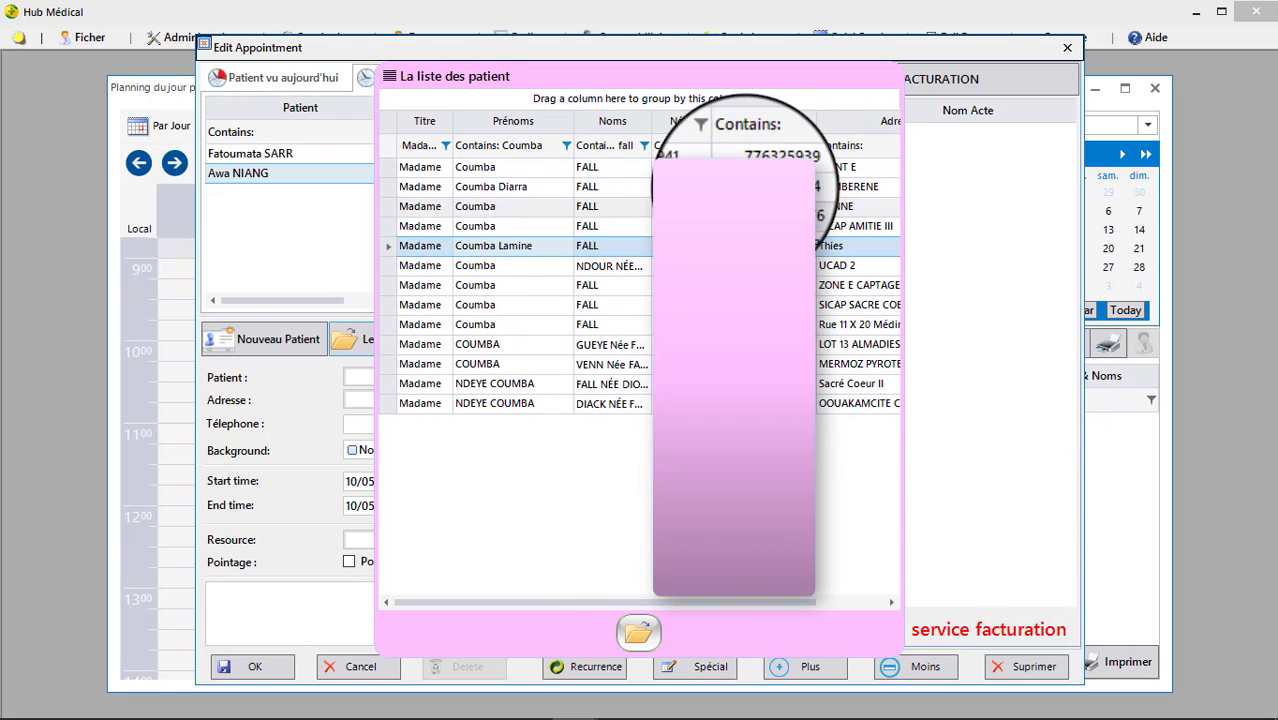
pyautogui.click(638, 631)
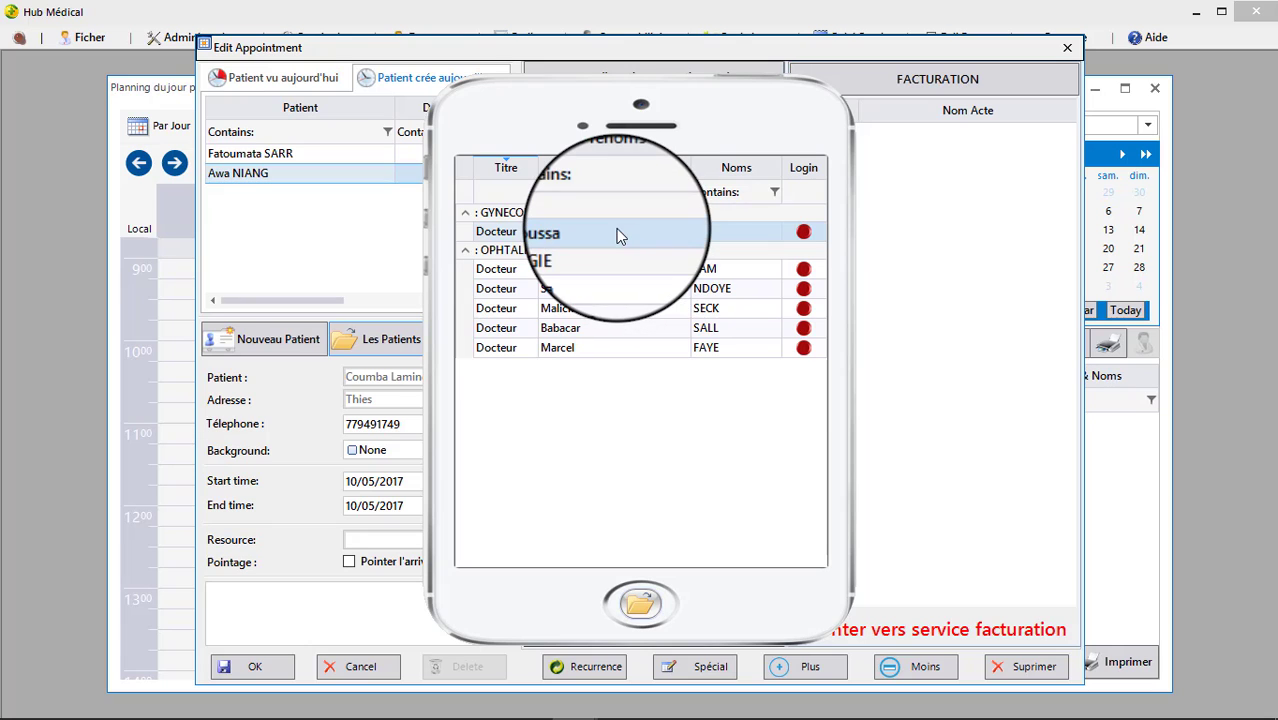
# Assign the doctor, bill one Consultation, add note 'CS PR' and save the 12:15 appointment.
pyautogui.click(641, 604)
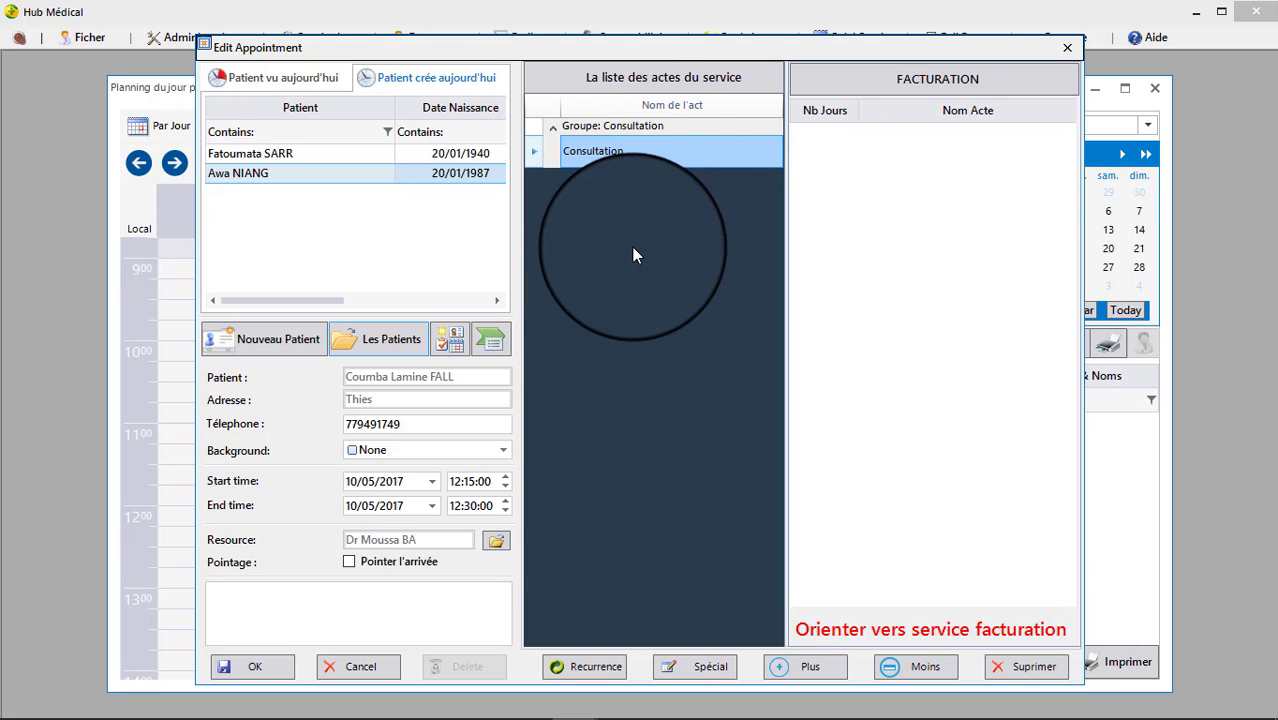
pyautogui.doubleClick(632, 155)
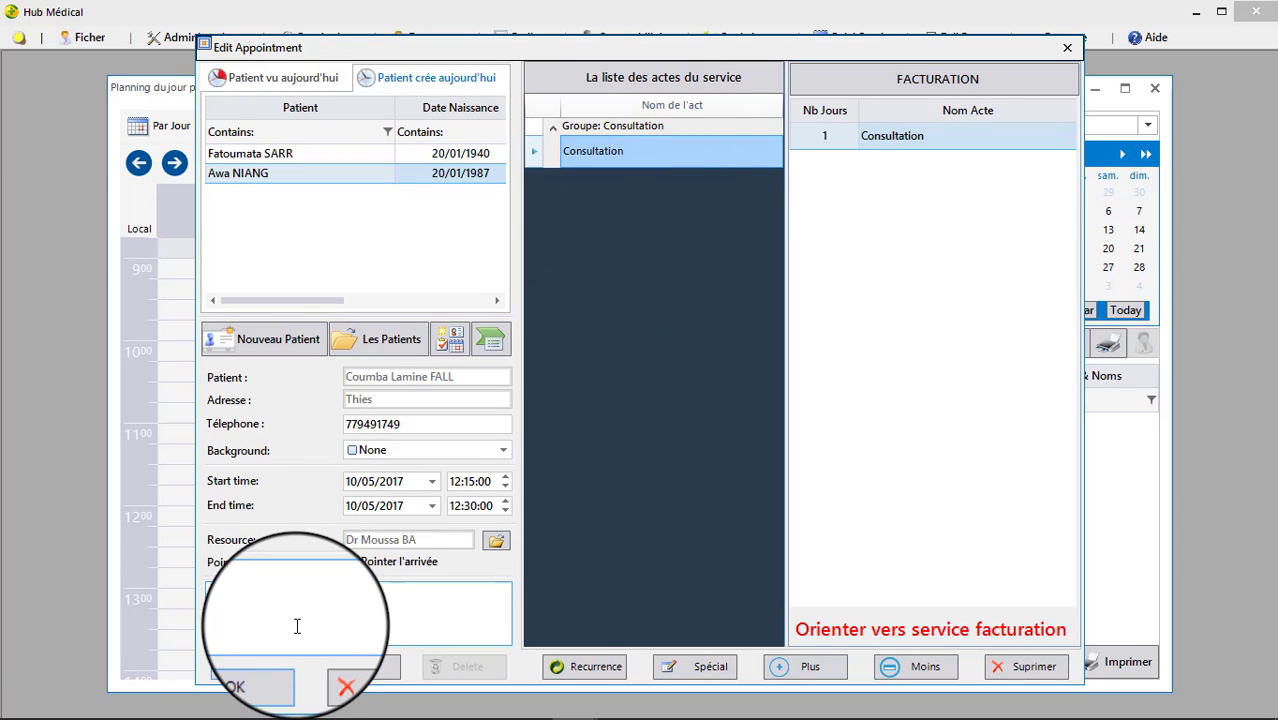
pyautogui.click(449, 620)
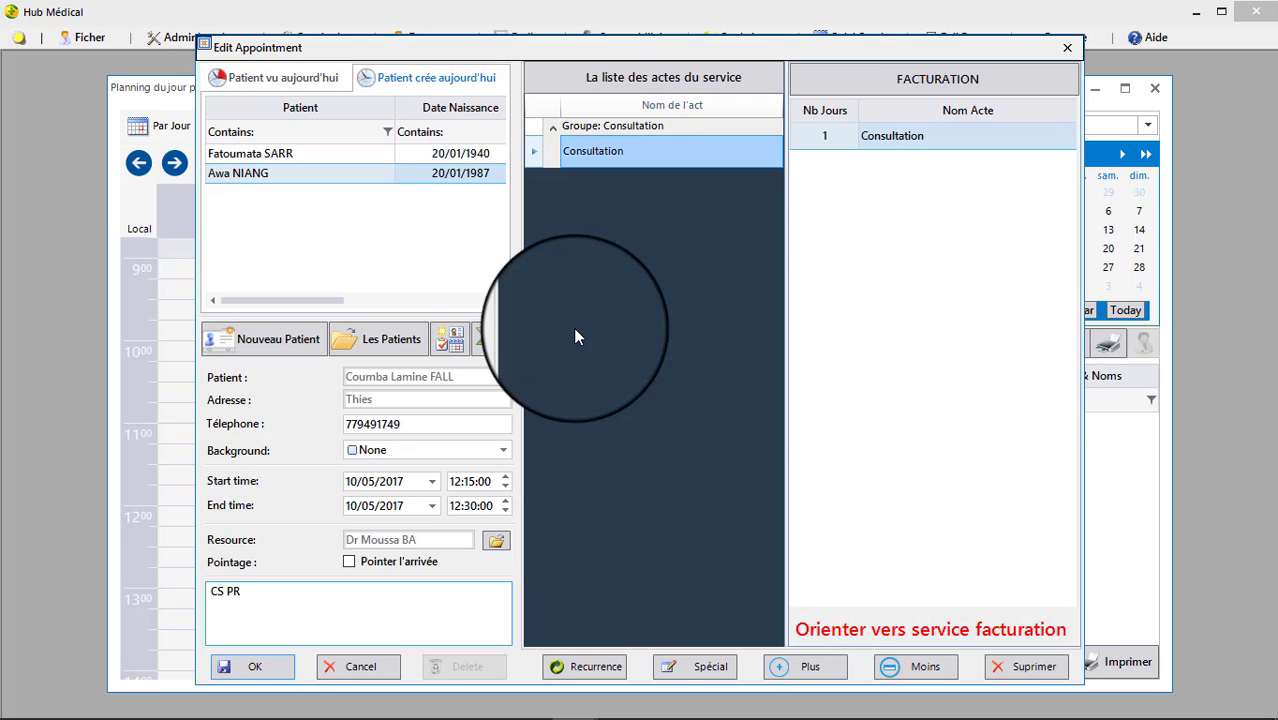
pyautogui.press('Return')
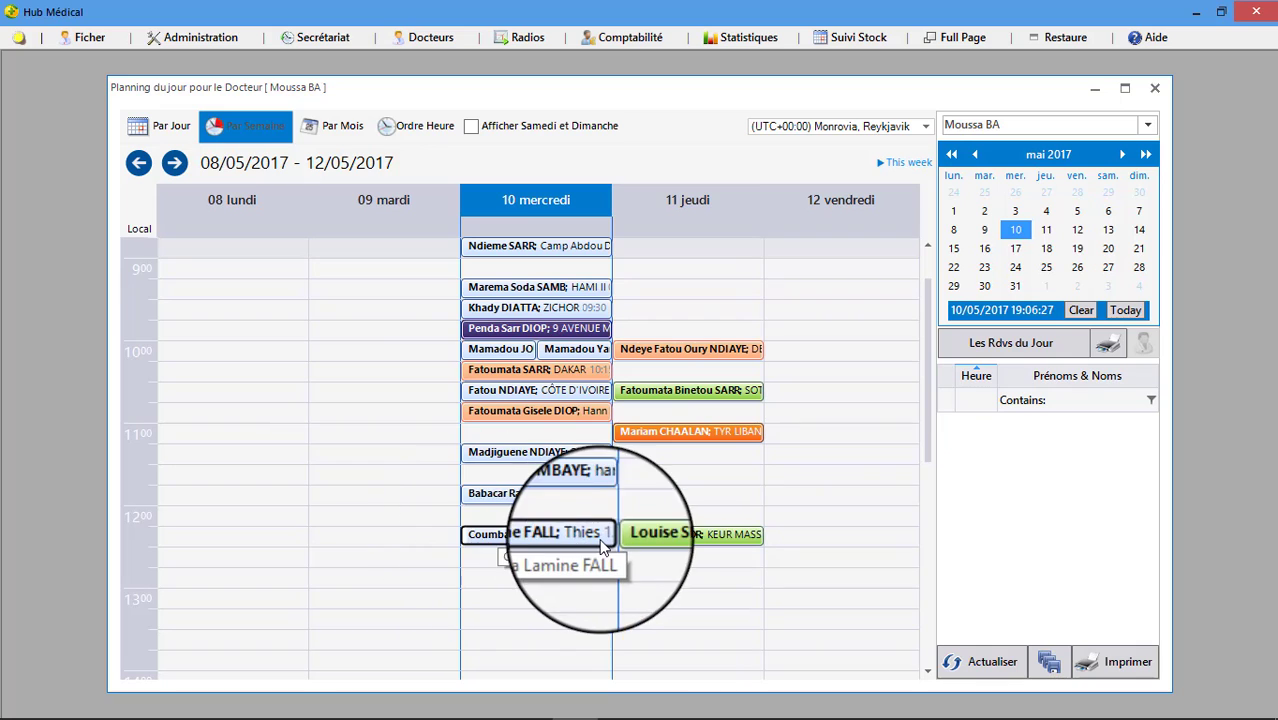
# Open a new appointment for the Wednesday 10/05/2017 12:30–12:45 slot.
pyautogui.click(536, 557)
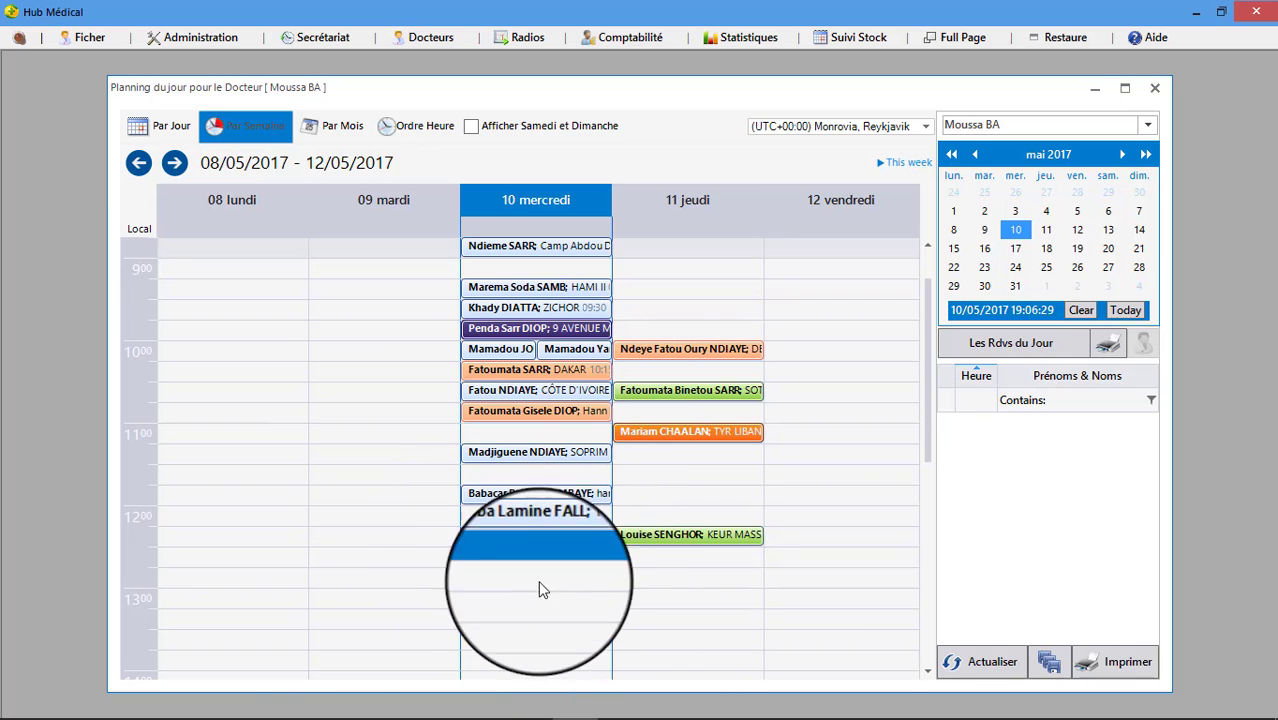
pyautogui.click(535, 622)
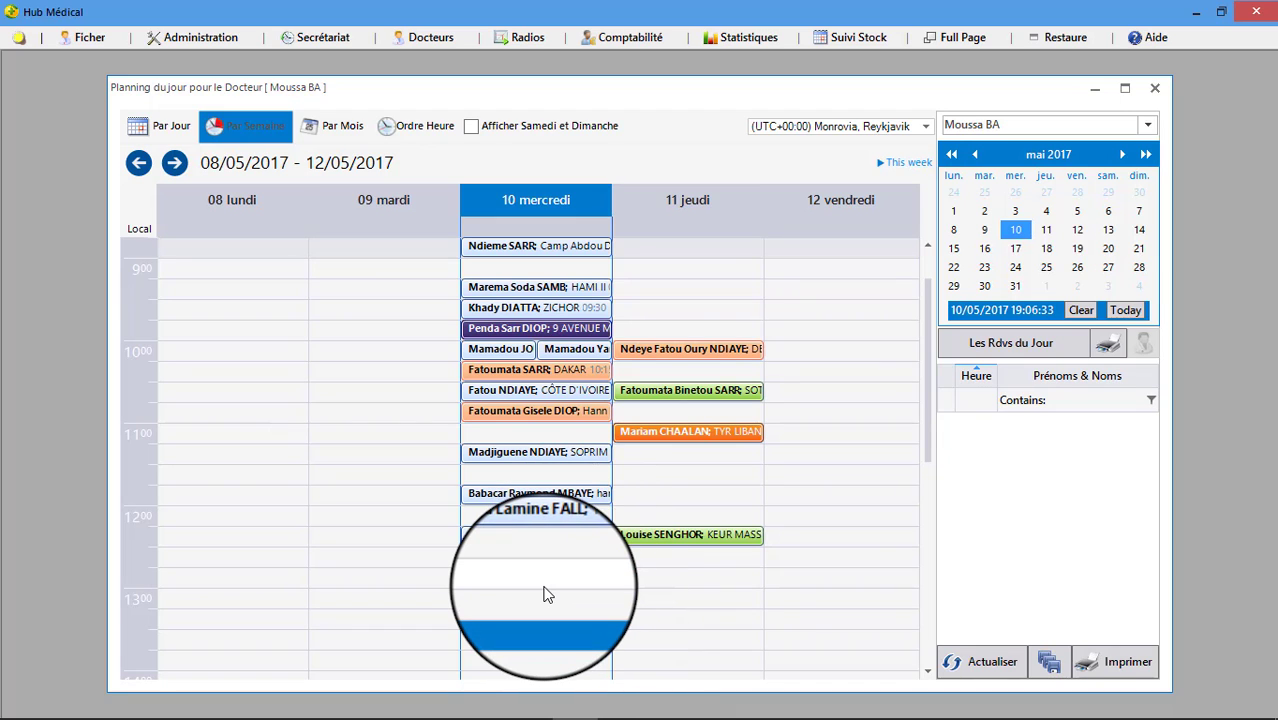
pyautogui.click(527, 557)
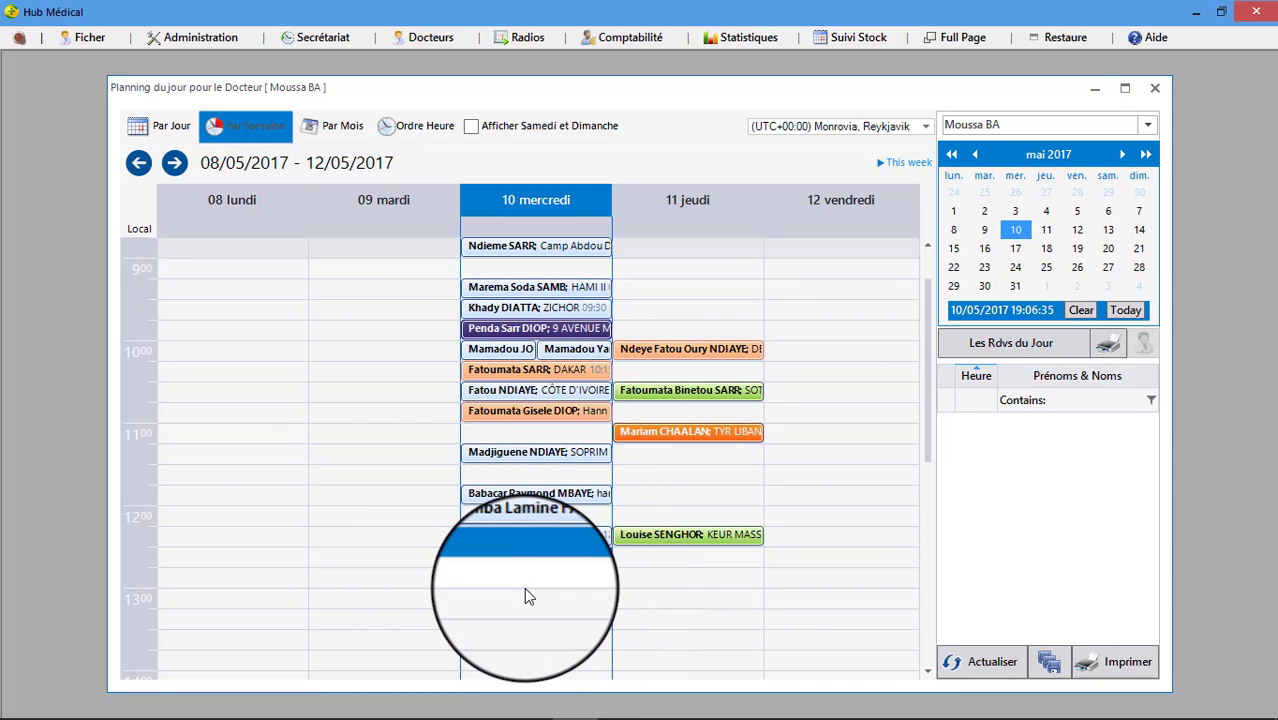
pyautogui.click(525, 591)
pyautogui.click(548, 556)
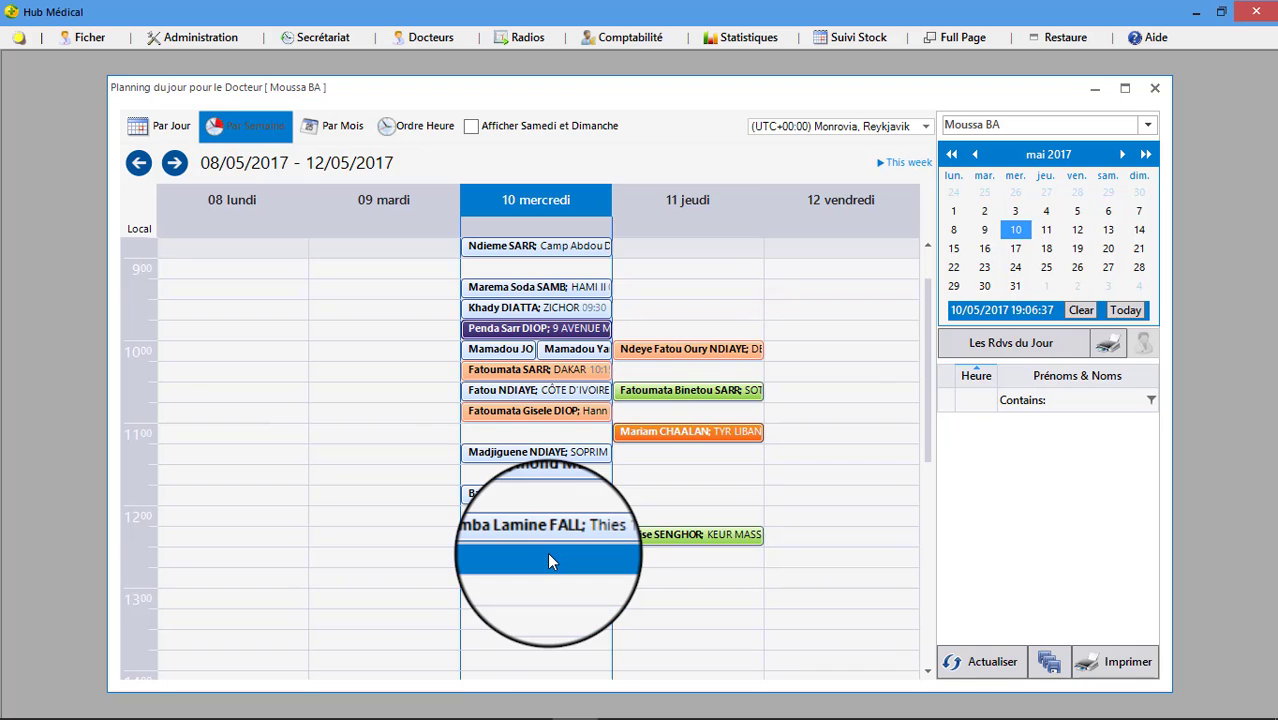
pyautogui.doubleClick(547, 552)
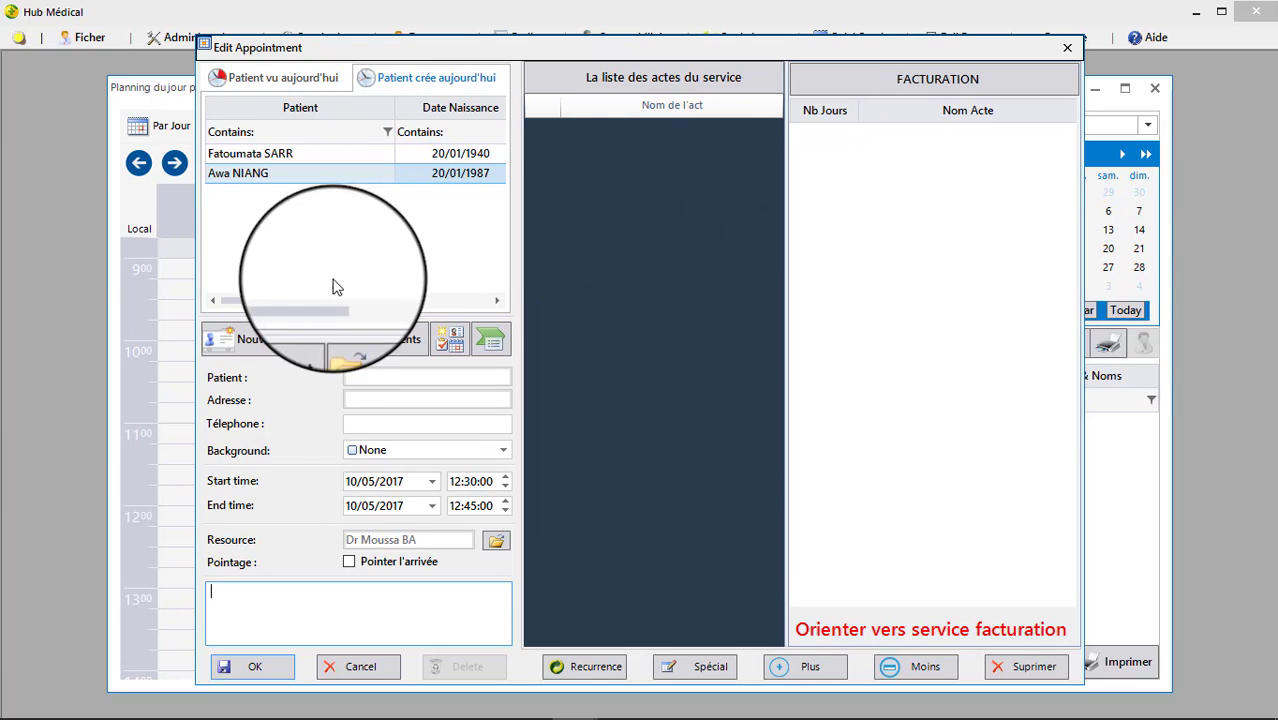
# Bring up a blank new-patient form from the appointment dialog.
pyautogui.click(253, 349)
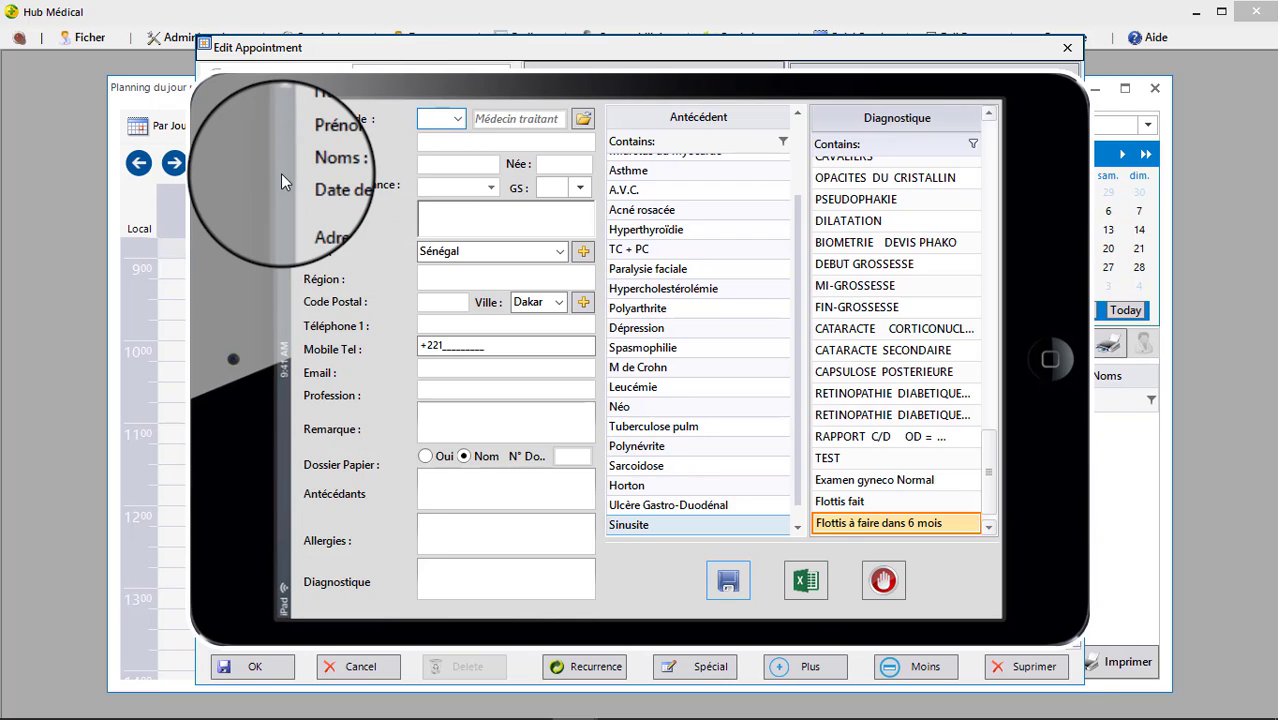
pyautogui.click(456, 120)
pyautogui.click(440, 151)
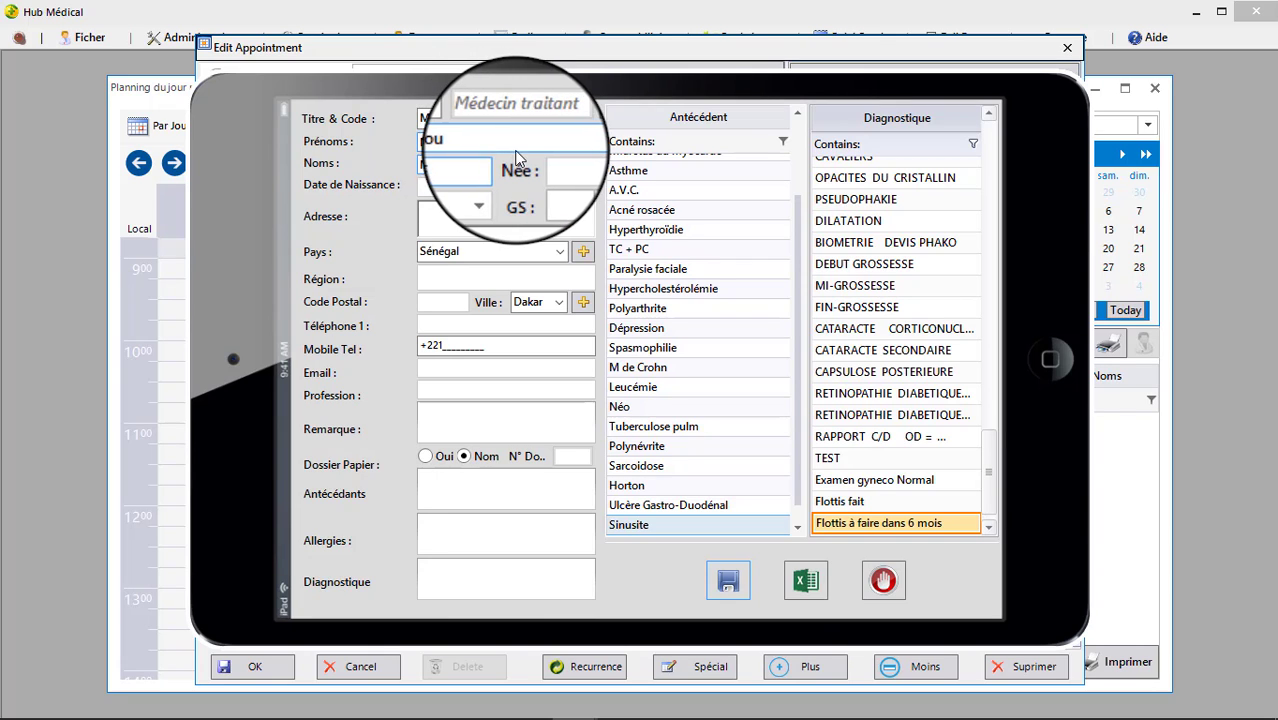
pyautogui.click(561, 163)
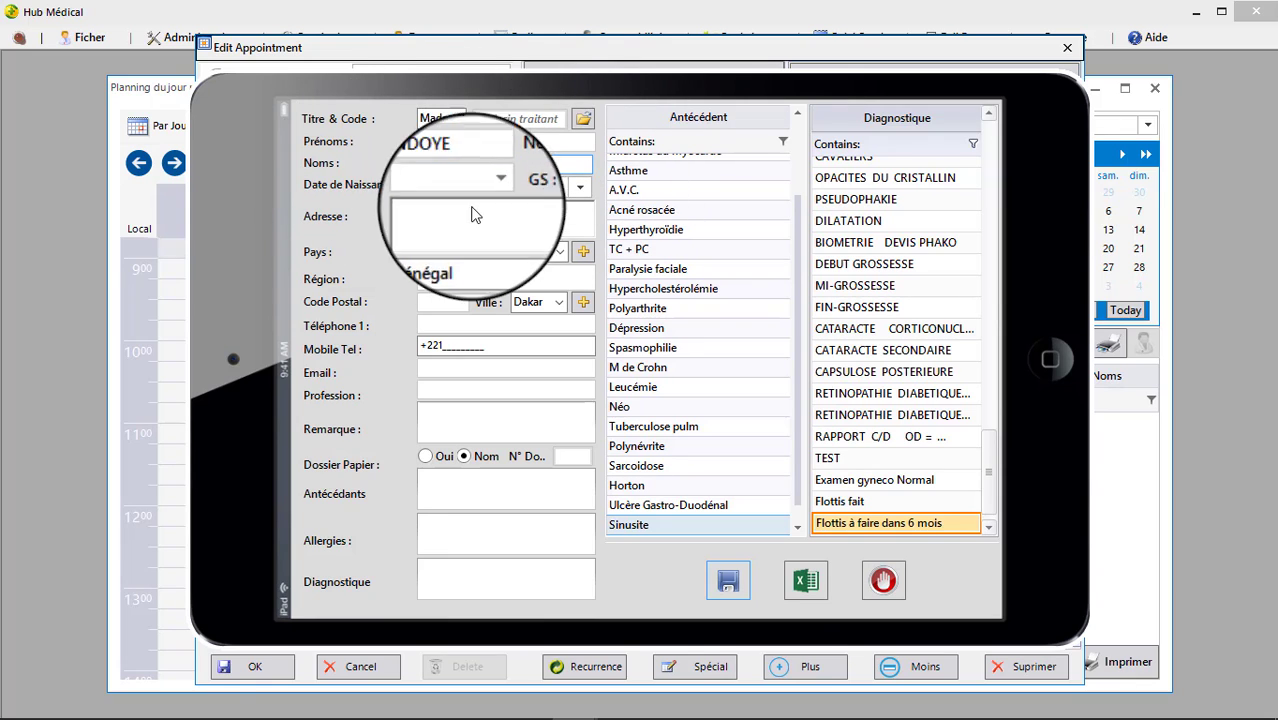
pyautogui.click(424, 190)
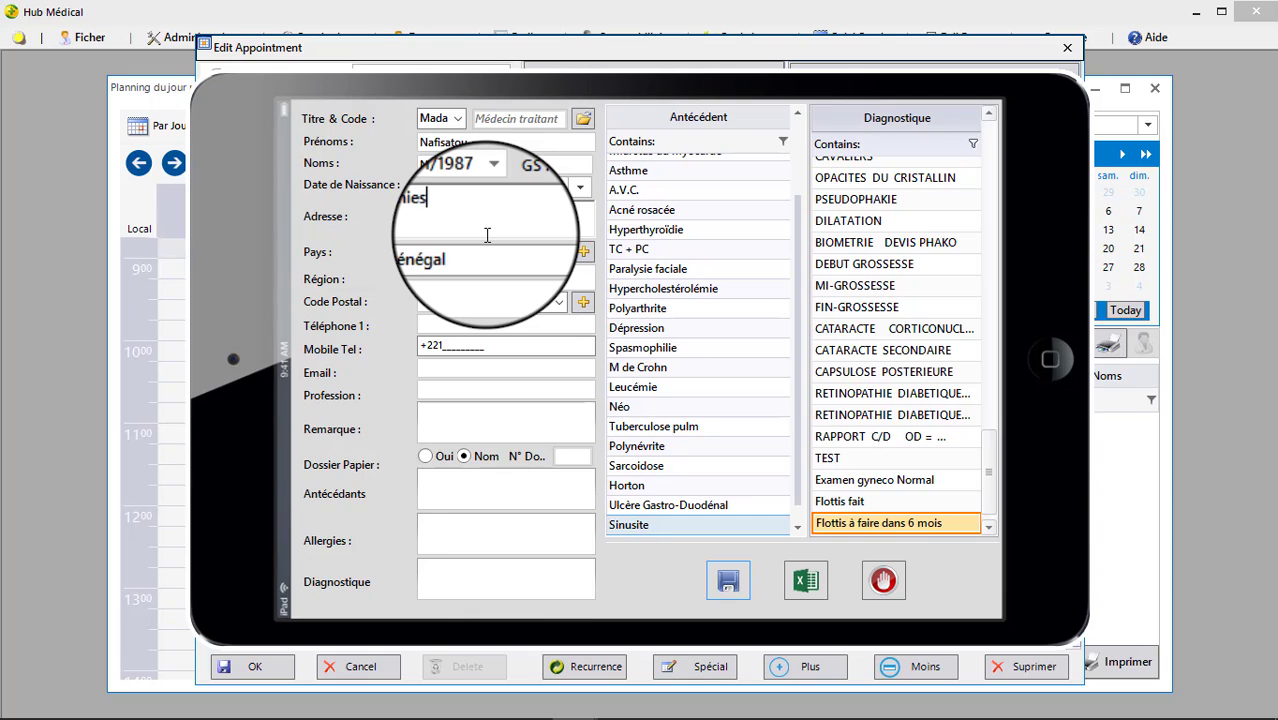
# Enter her mobile number and Thies address, then save the patient record.
pyautogui.click(575, 352)
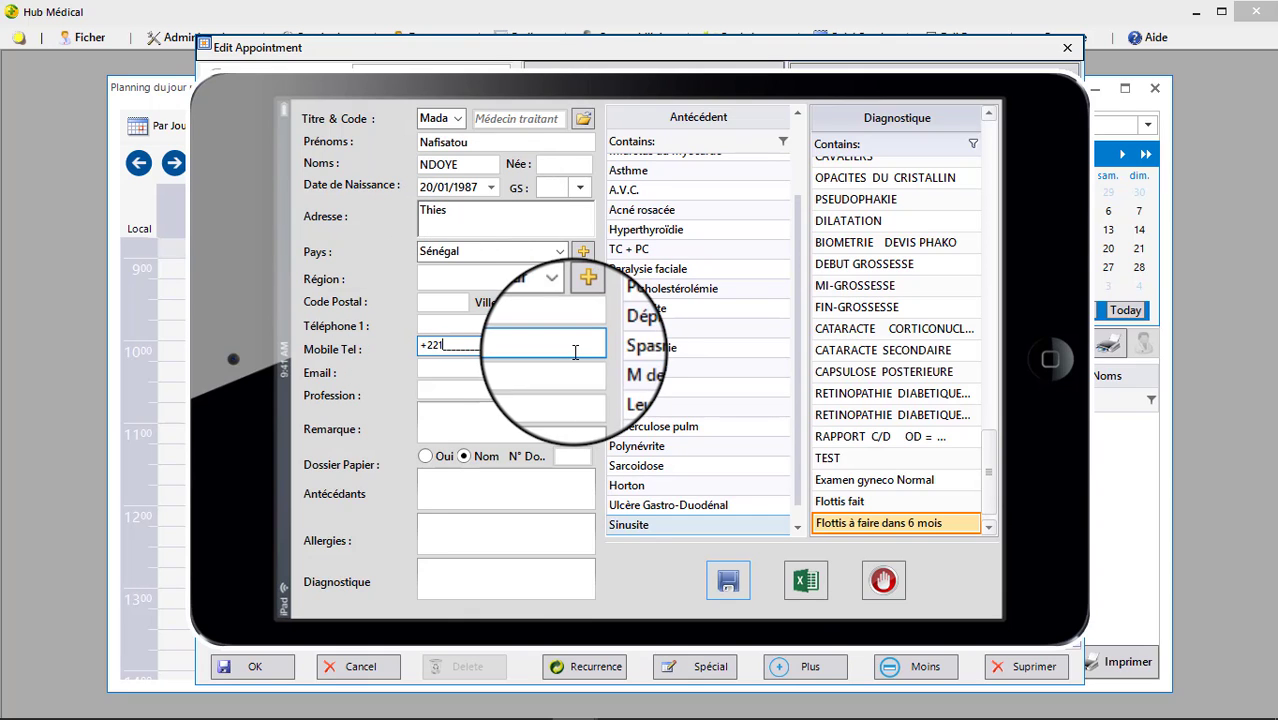
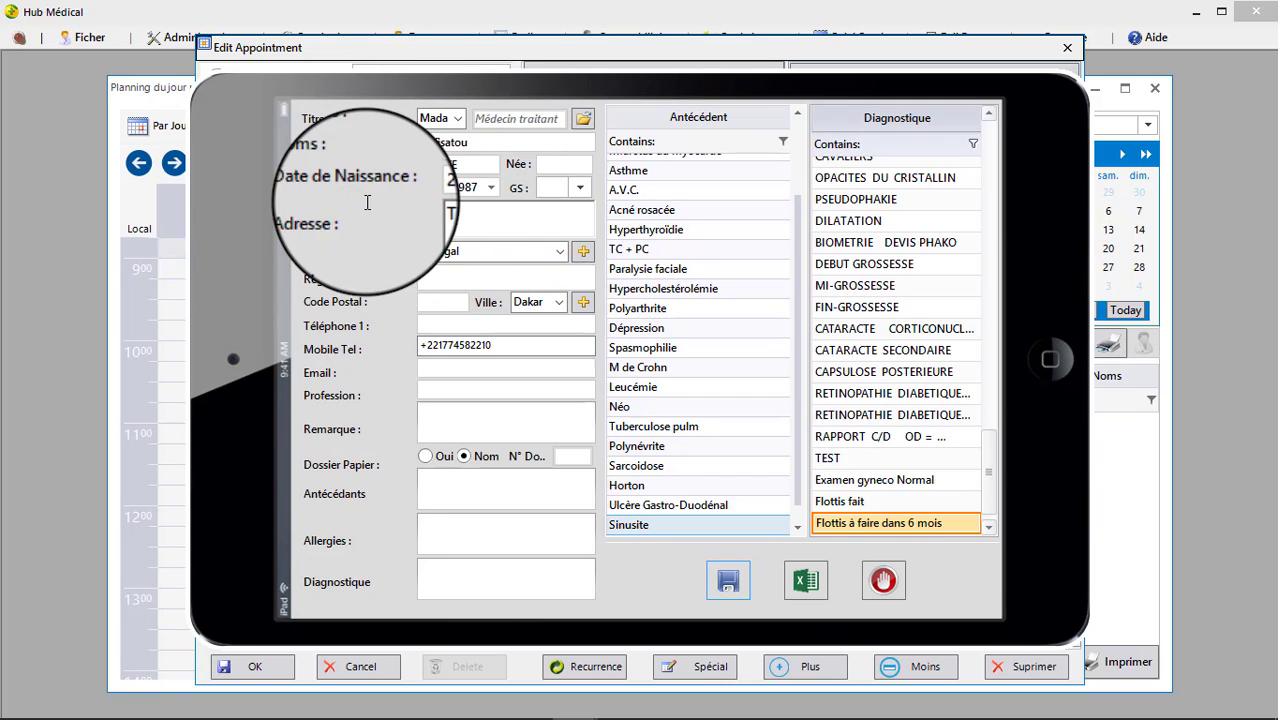
pyautogui.moveTo(474, 221); pyautogui.dragTo(326, 213)
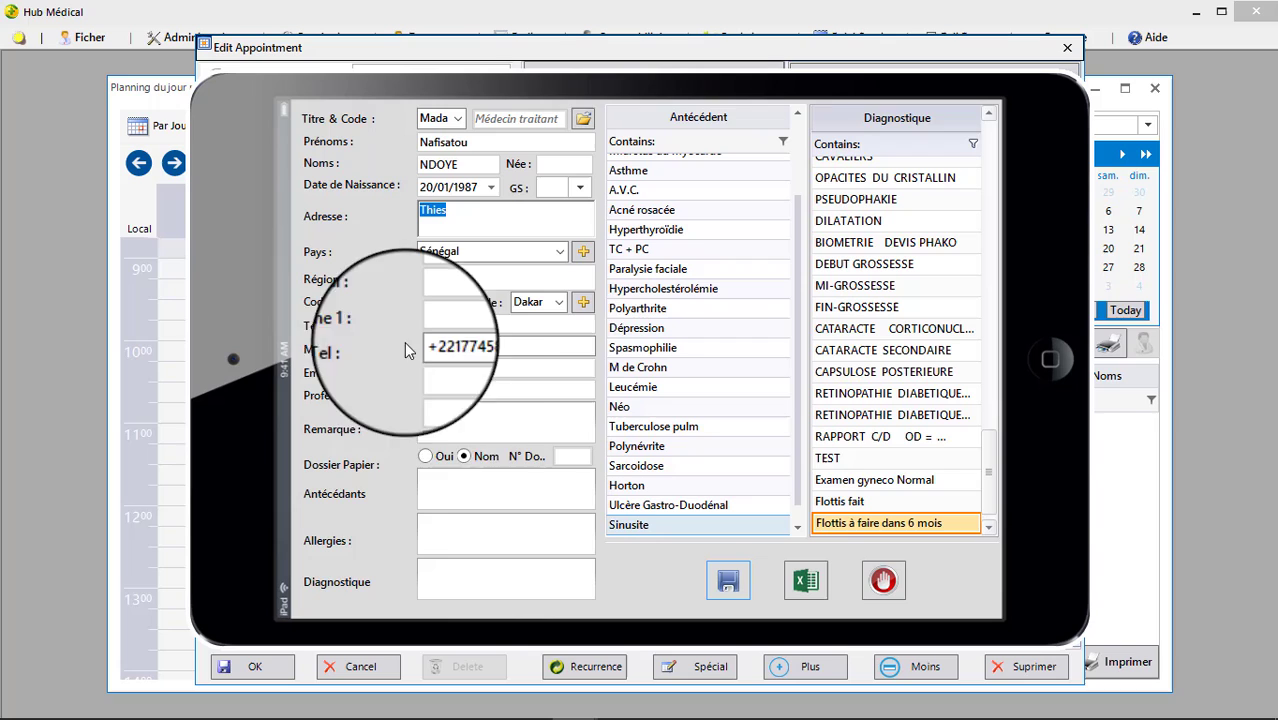
pyautogui.click(512, 332)
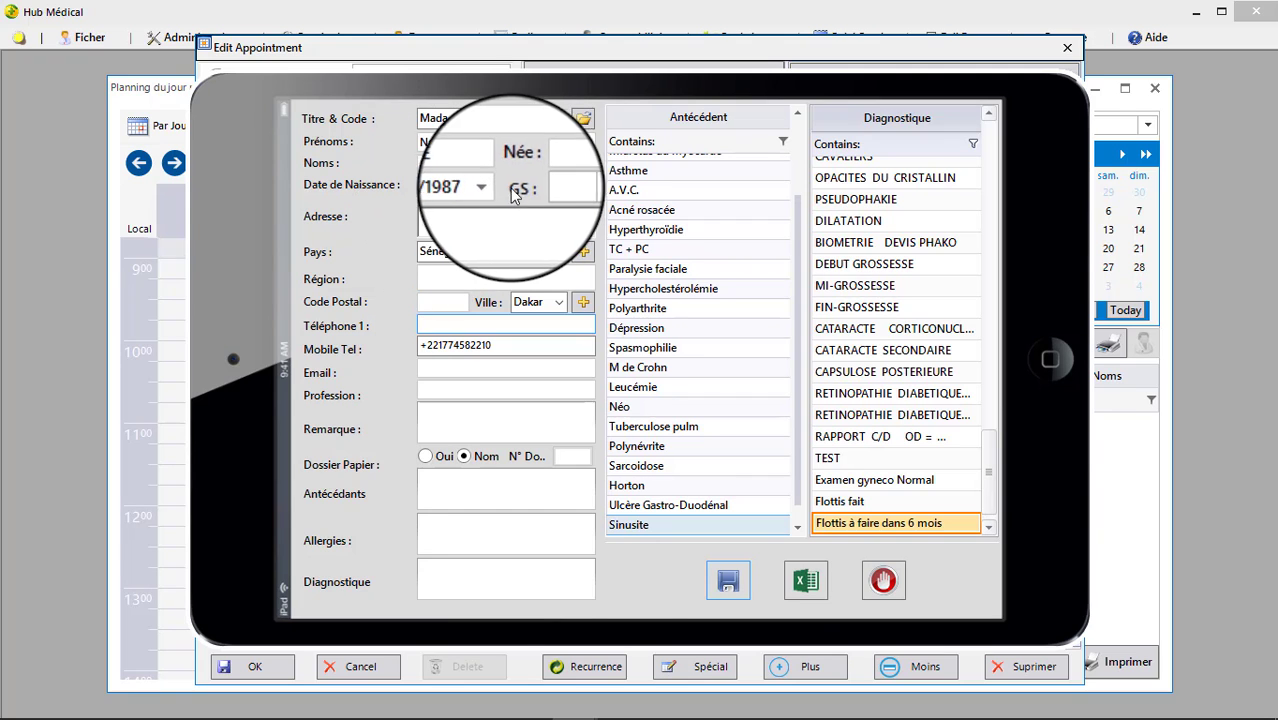
pyautogui.click(460, 187)
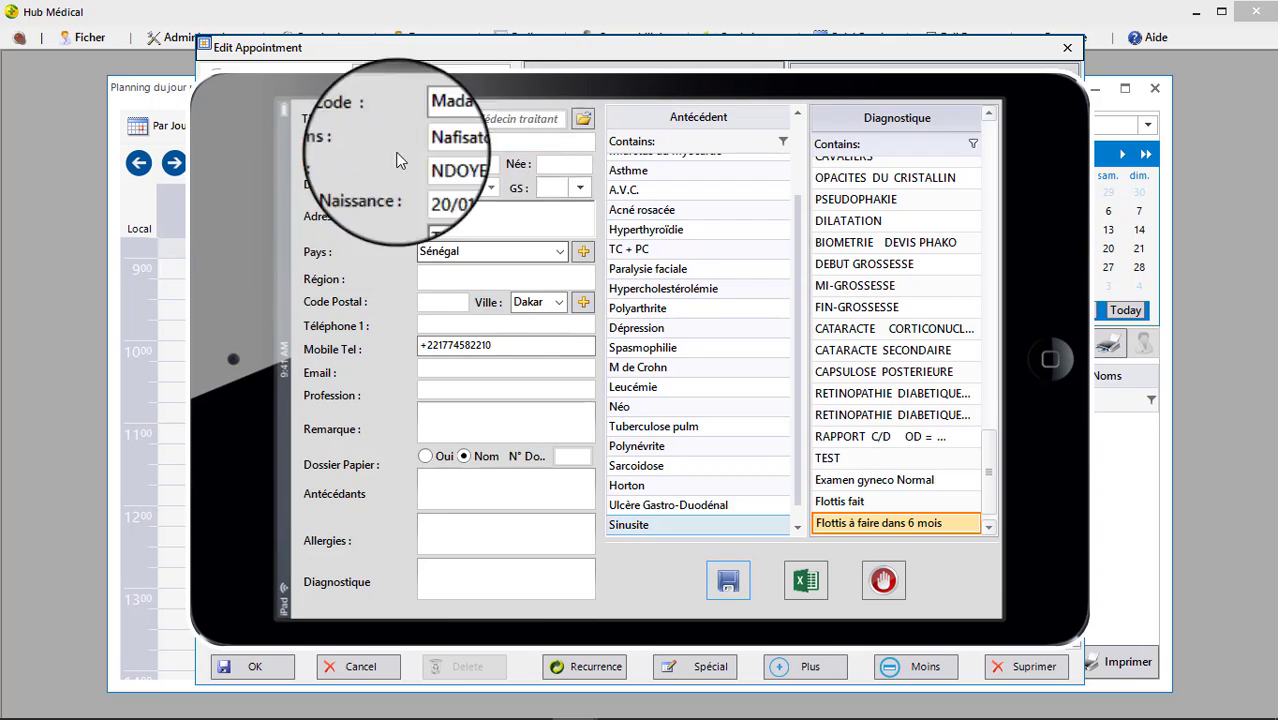
pyautogui.click(493, 216)
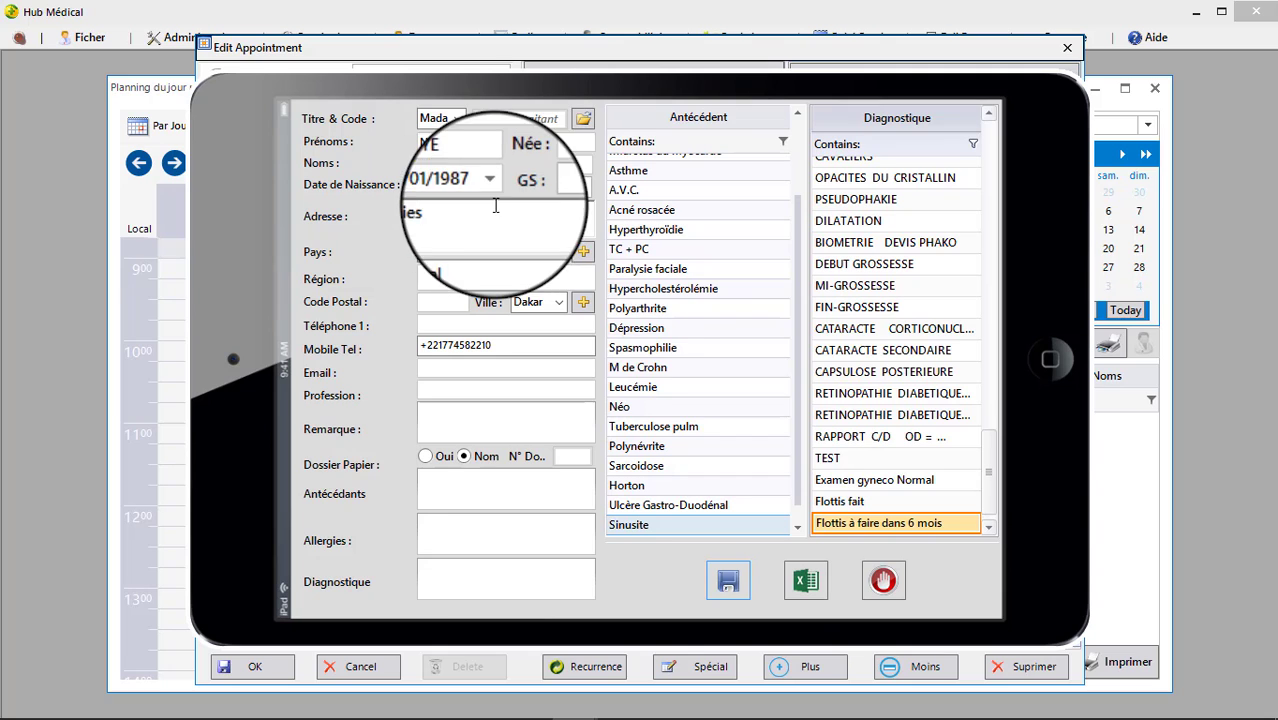
pyautogui.click(728, 580)
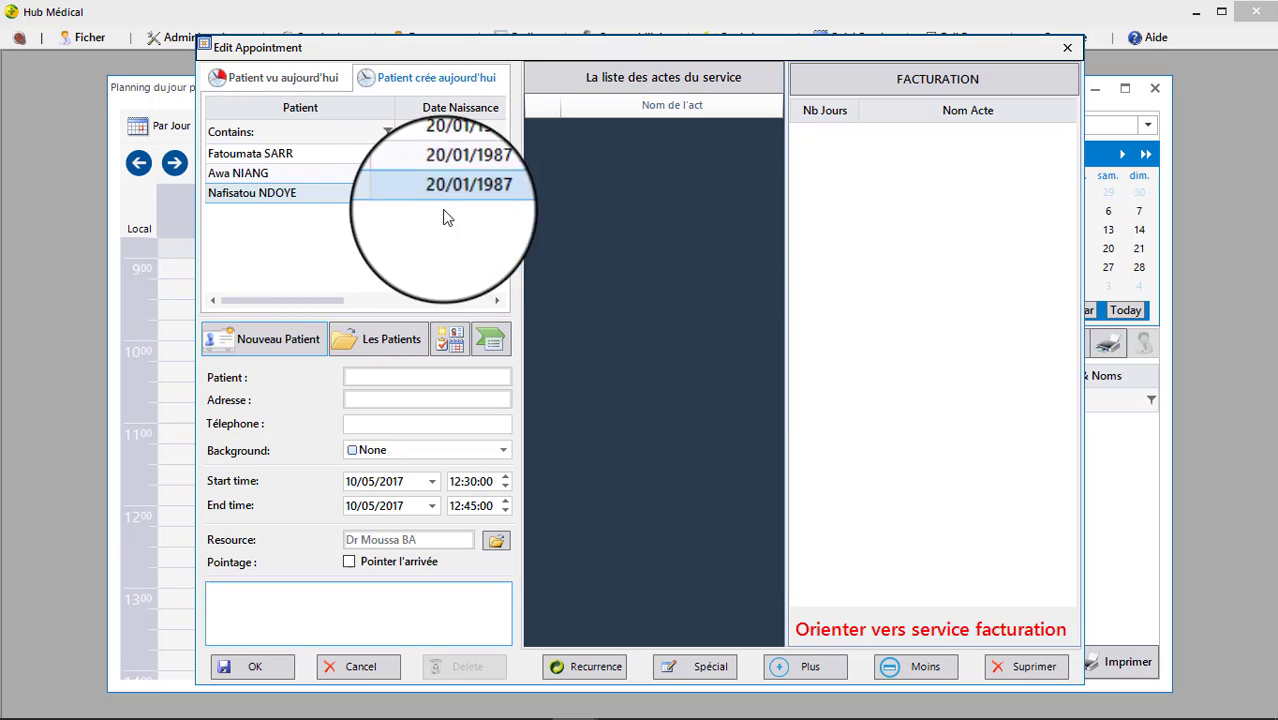
# Attach the new patient to the 12:30 appointment and make an ophthalmology doctor its resource.
pyautogui.click(322, 203)
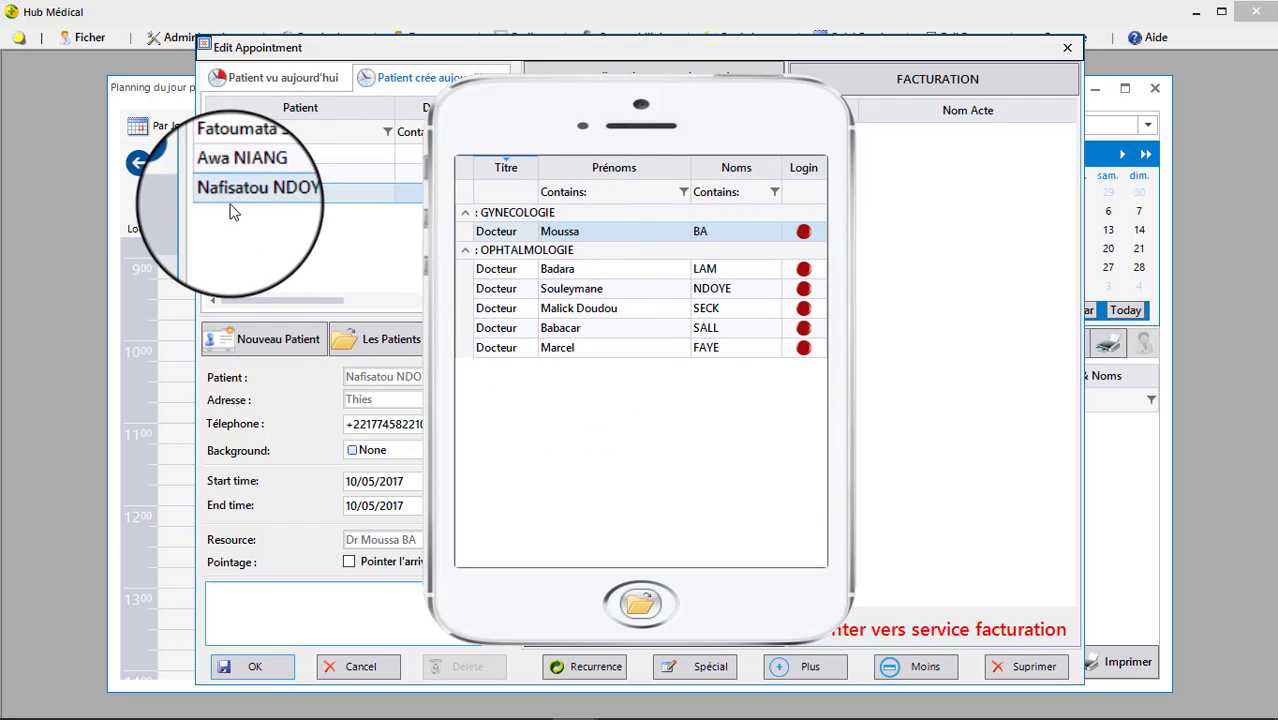
pyautogui.click(615, 288)
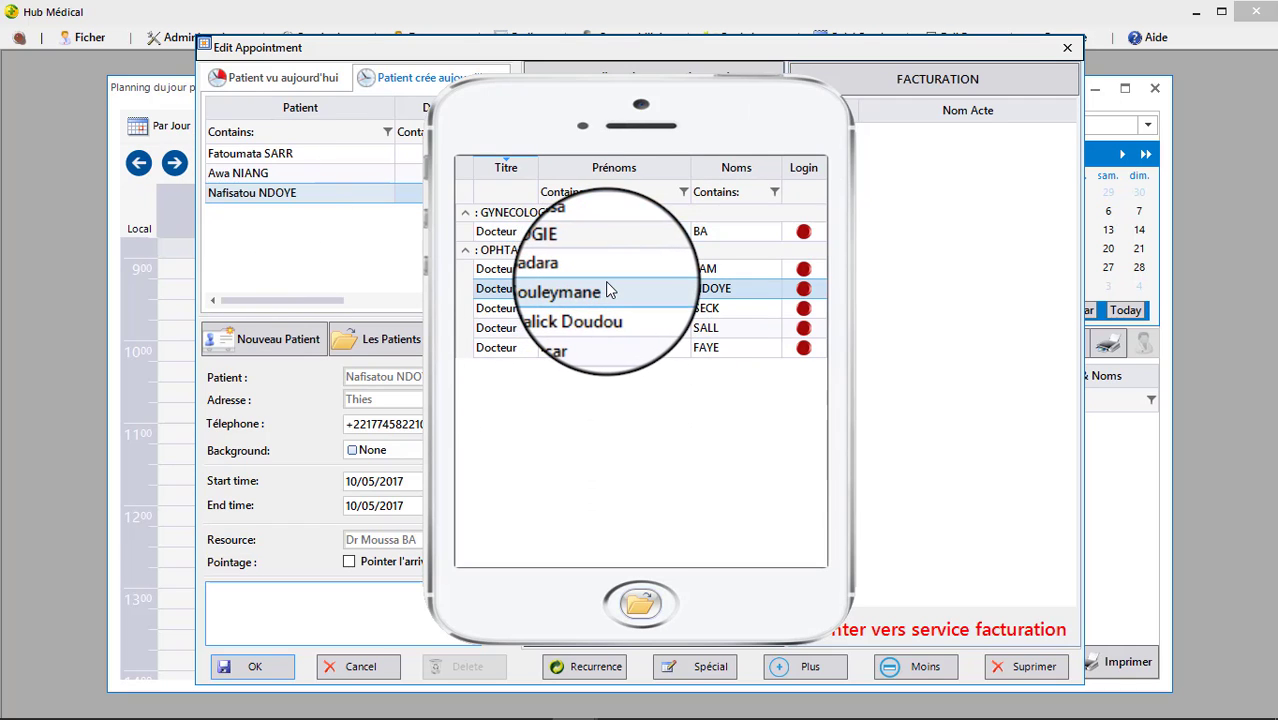
pyautogui.click(645, 605)
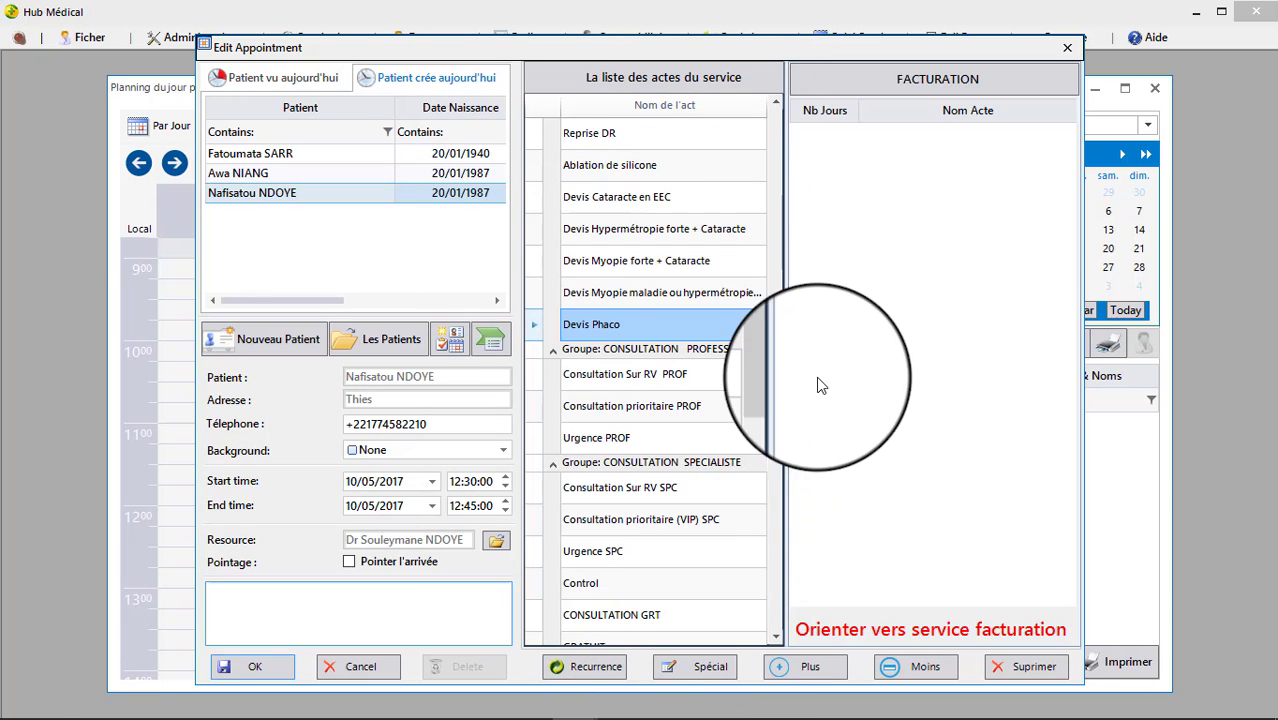
# Bill one Phaco act on the 12:30 appointment and add the note 'cs phaco'.
pyautogui.moveTo(768, 325); pyautogui.dragTo(814, 648)
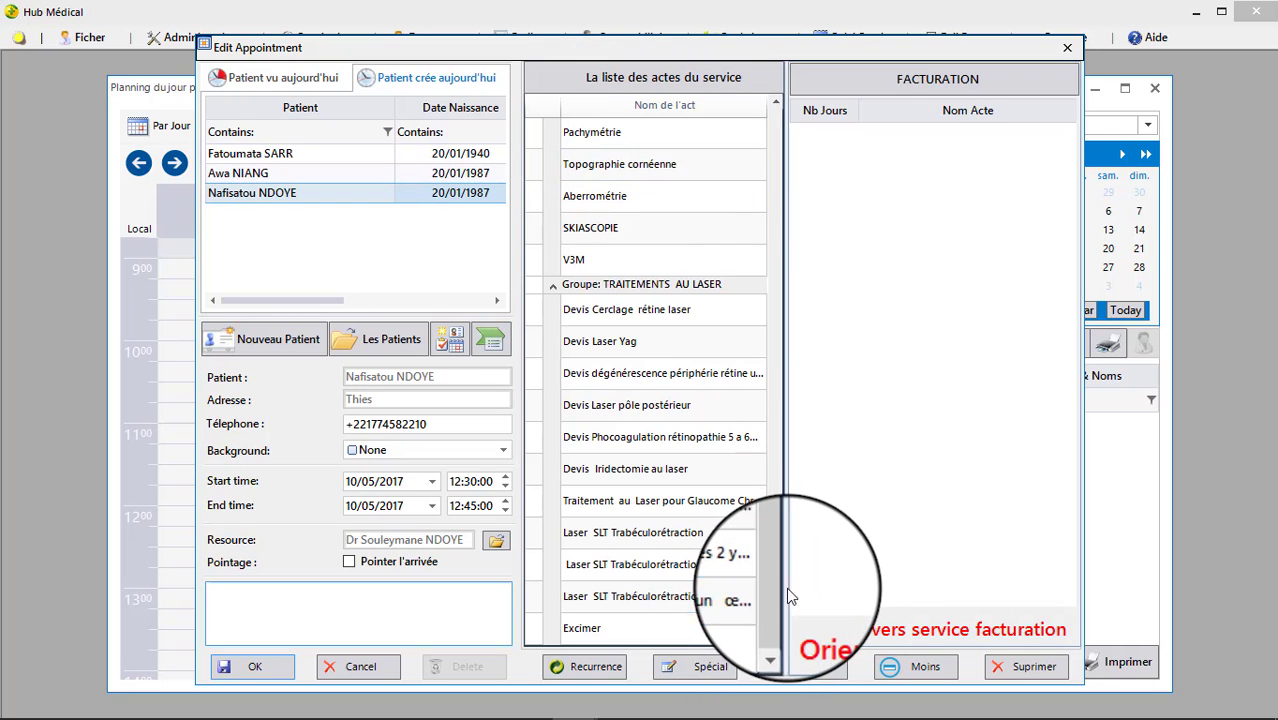
pyautogui.moveTo(768, 566); pyautogui.dragTo(700, 107)
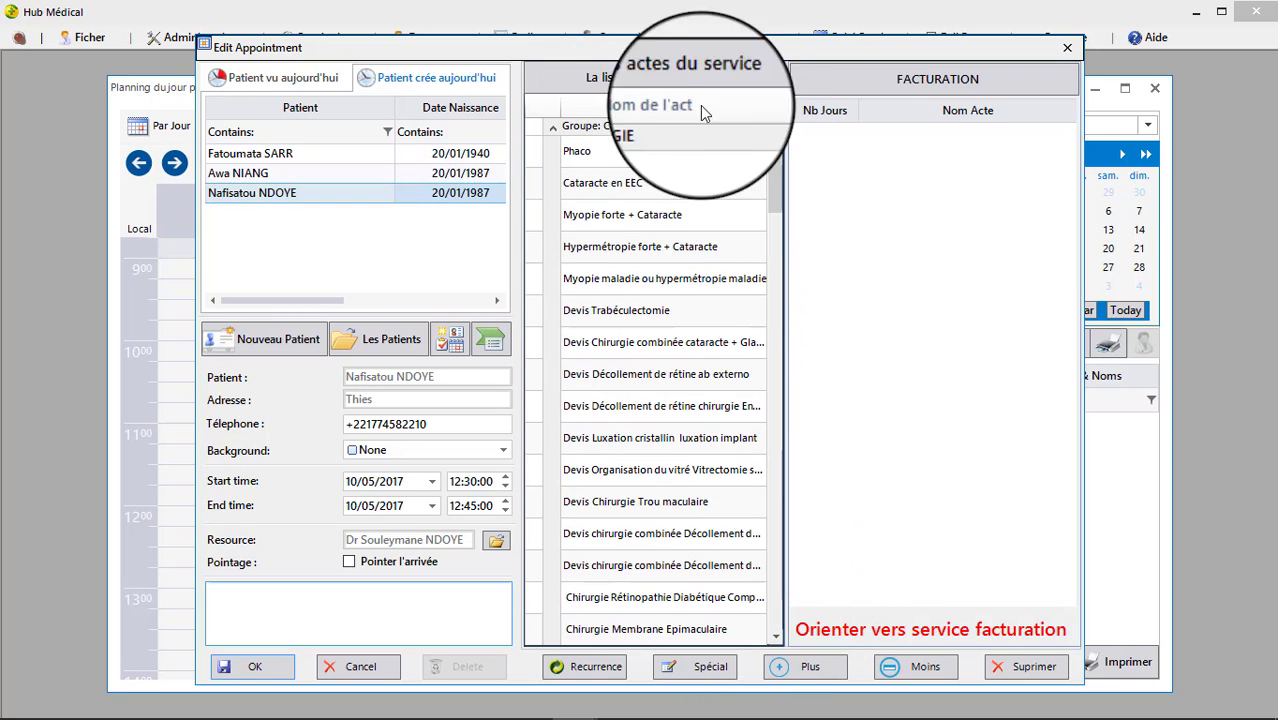
pyautogui.doubleClick(547, 143)
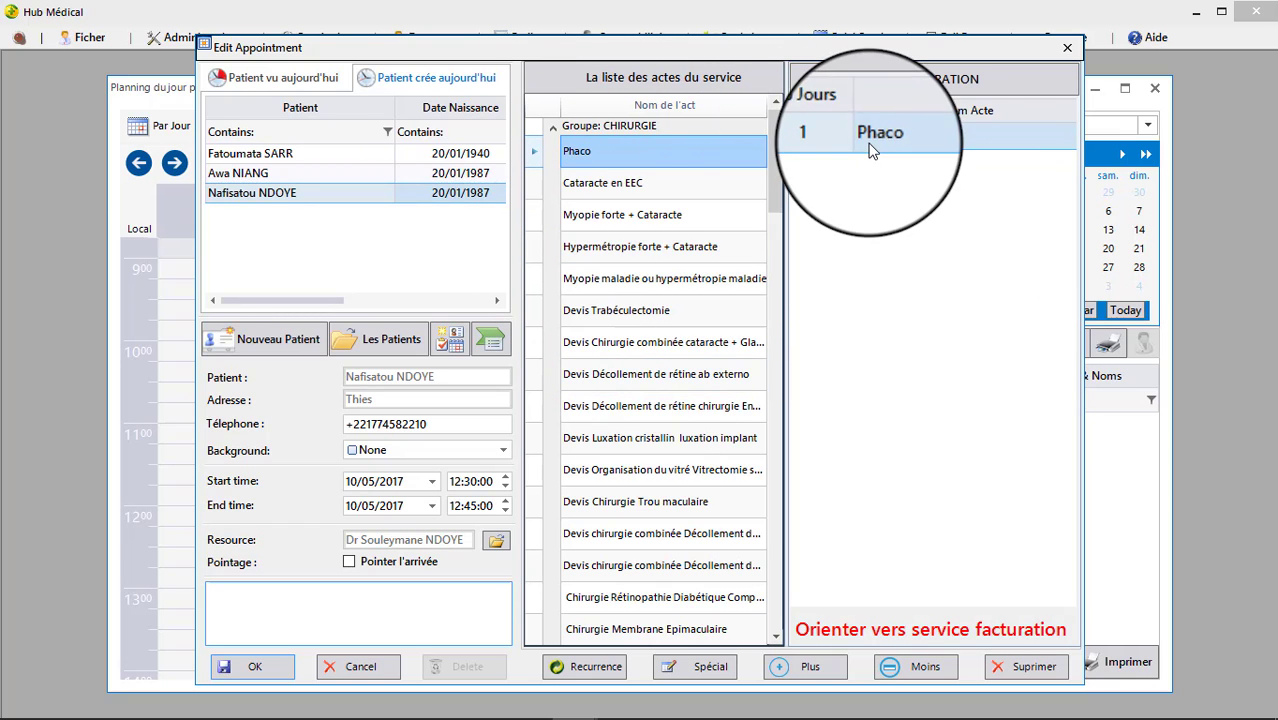
pyautogui.click(385, 618)
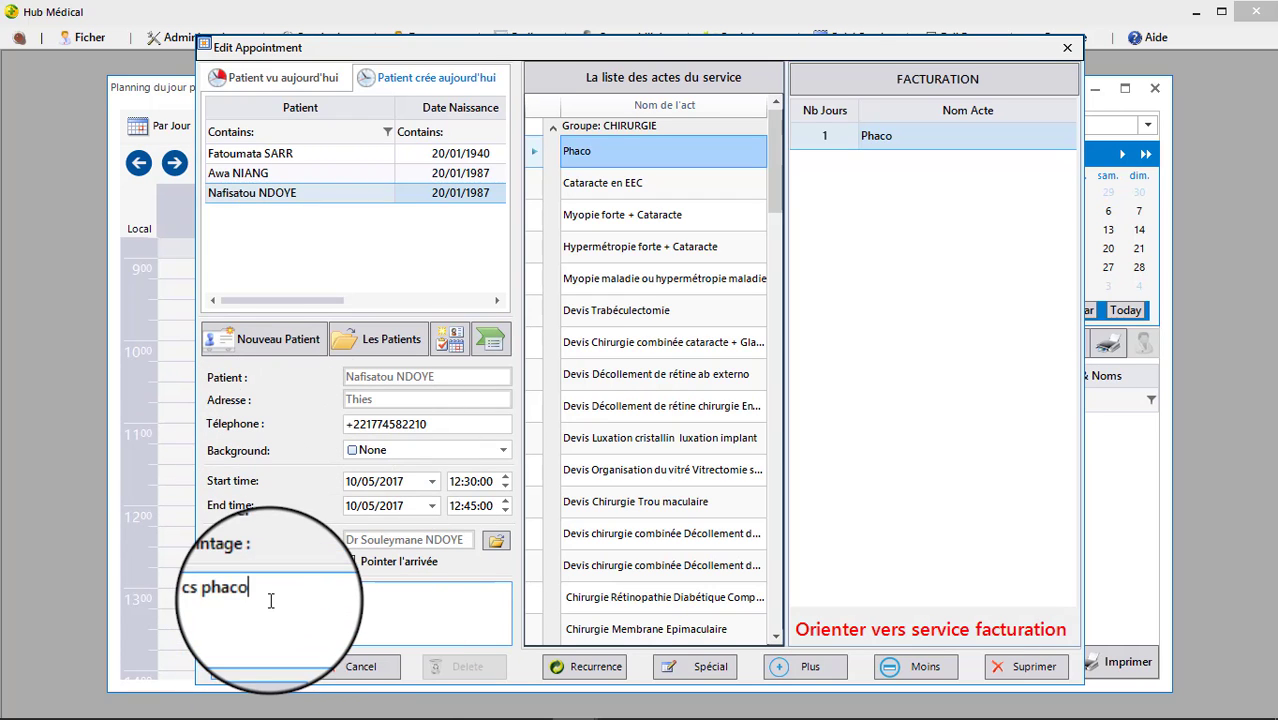
# Set the 12:30 Wednesday appointment's background label to Important and save it.
pyautogui.moveTo(271, 599); pyautogui.dragTo(185, 591)
pyautogui.click(316, 620)
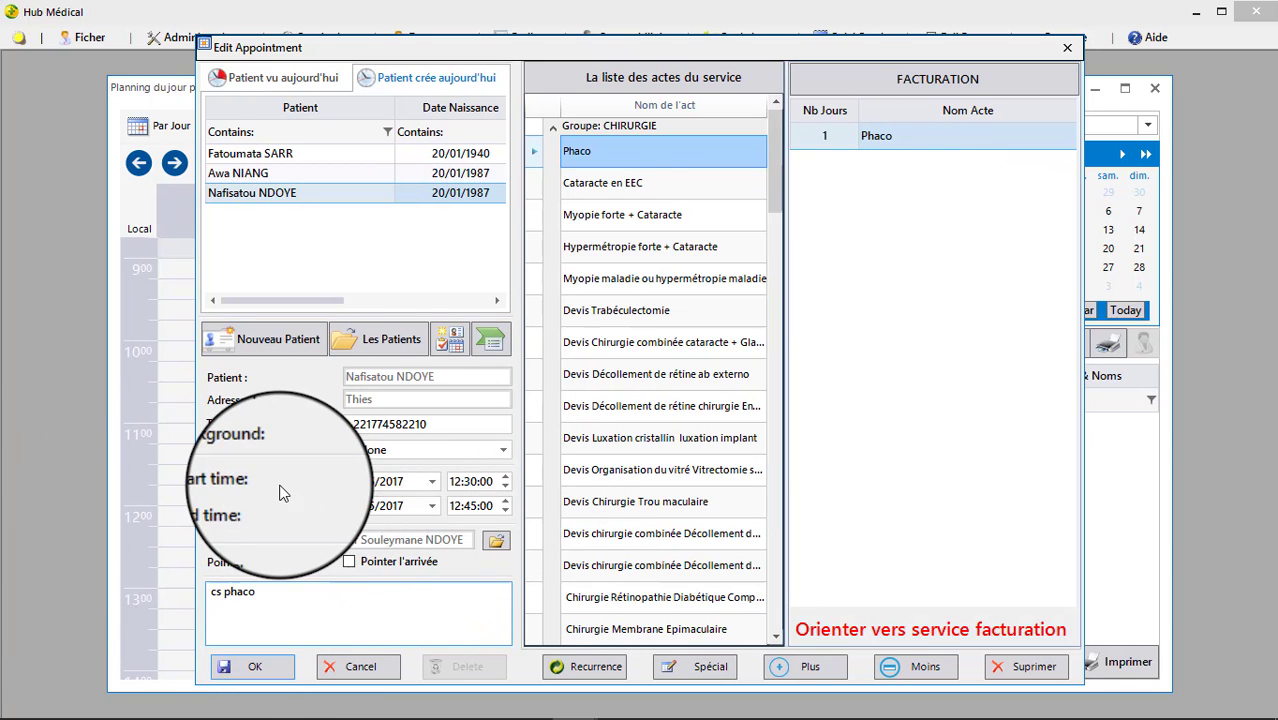
pyautogui.click(500, 450)
pyautogui.scroll(-2, 400, 512)
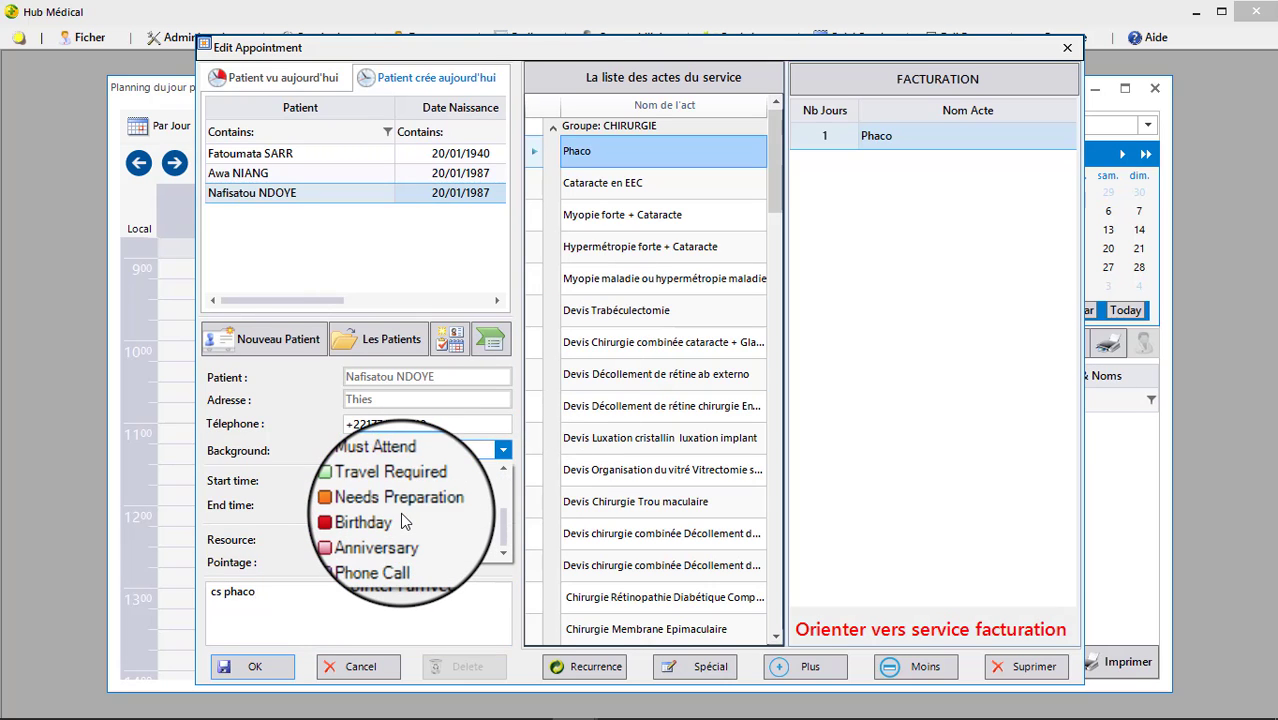
pyautogui.scroll(2, 400, 512)
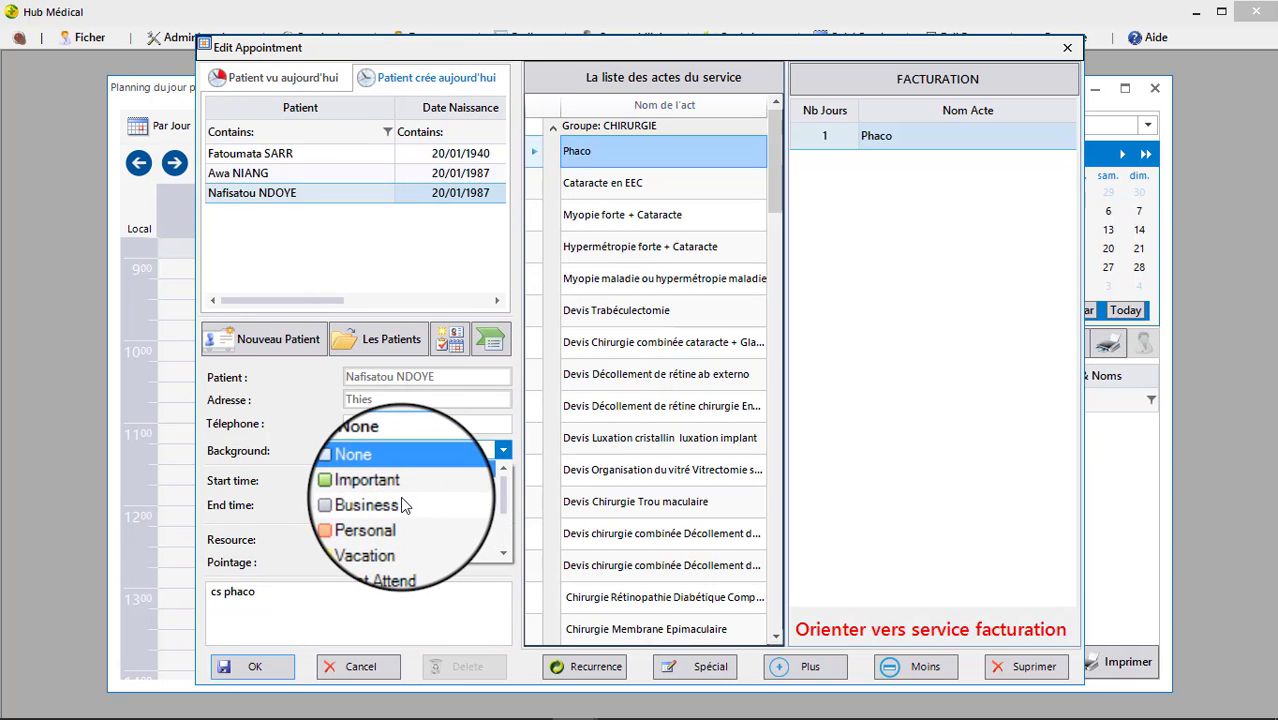
pyautogui.click(400, 496)
pyautogui.click(504, 450)
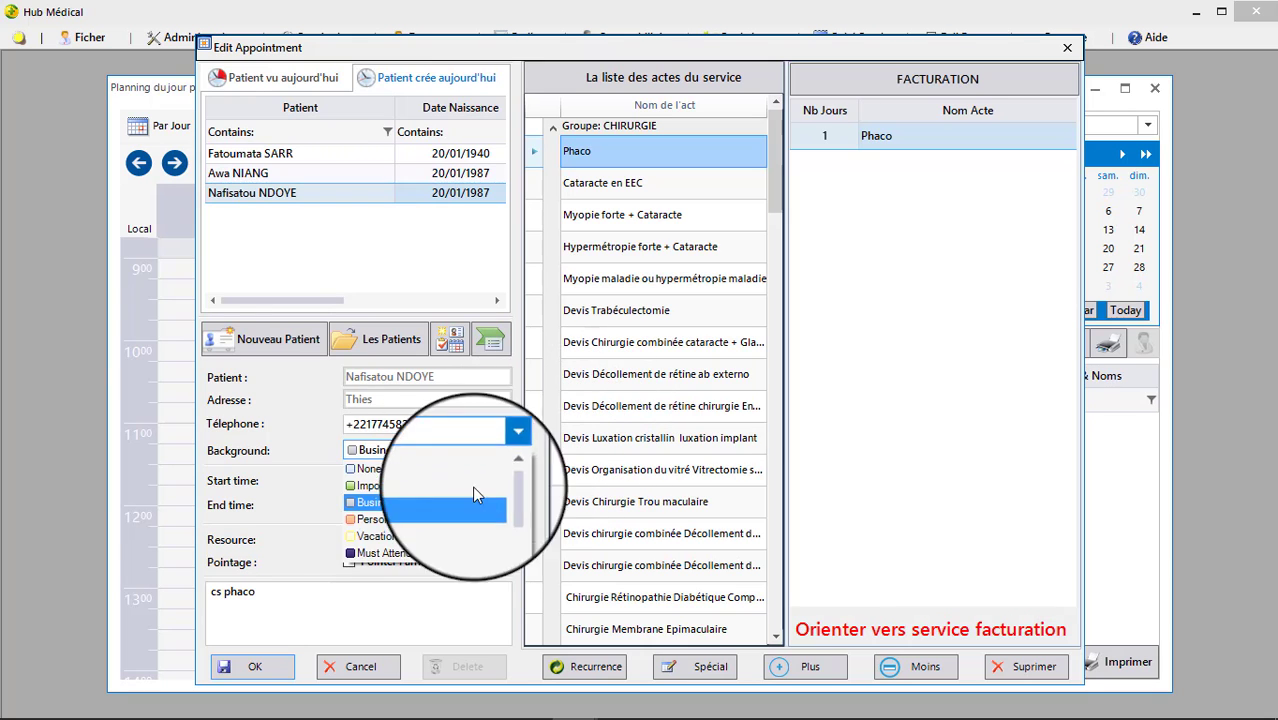
pyautogui.click(369, 486)
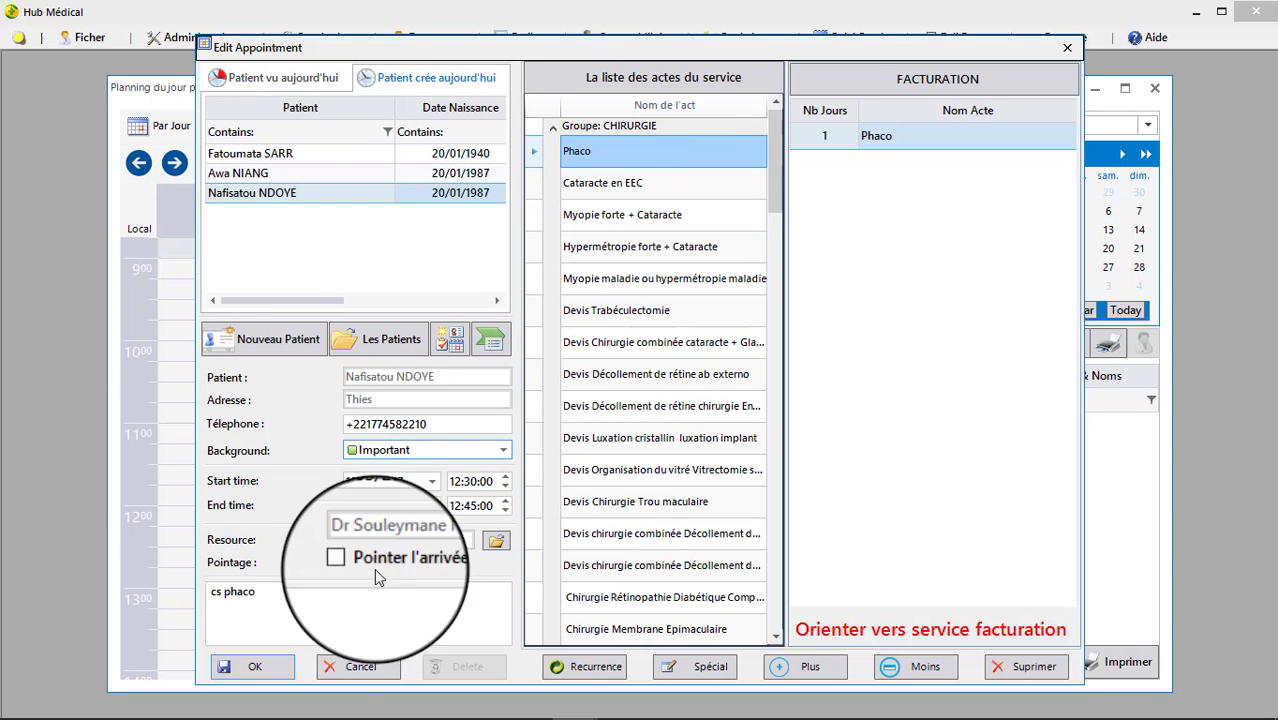
pyautogui.click(256, 666)
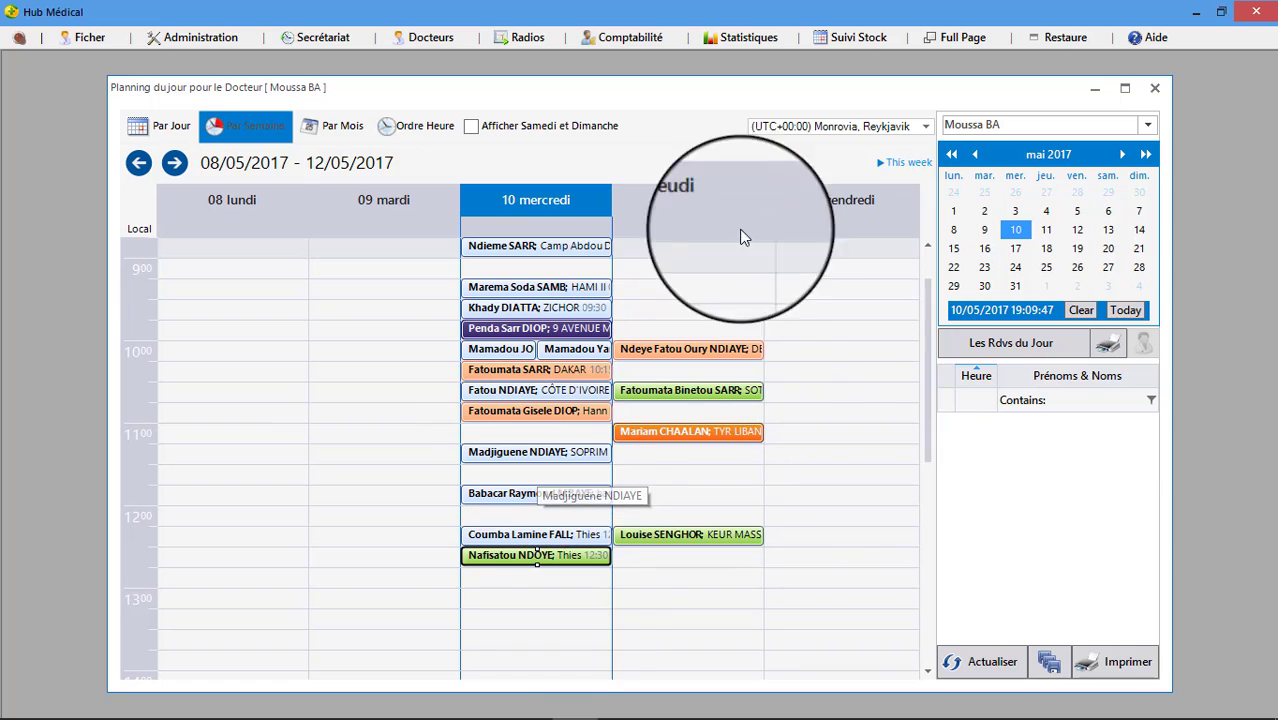
# Select Wednesday's empty 13:00 slot and save the current planning.
pyautogui.click(578, 610)
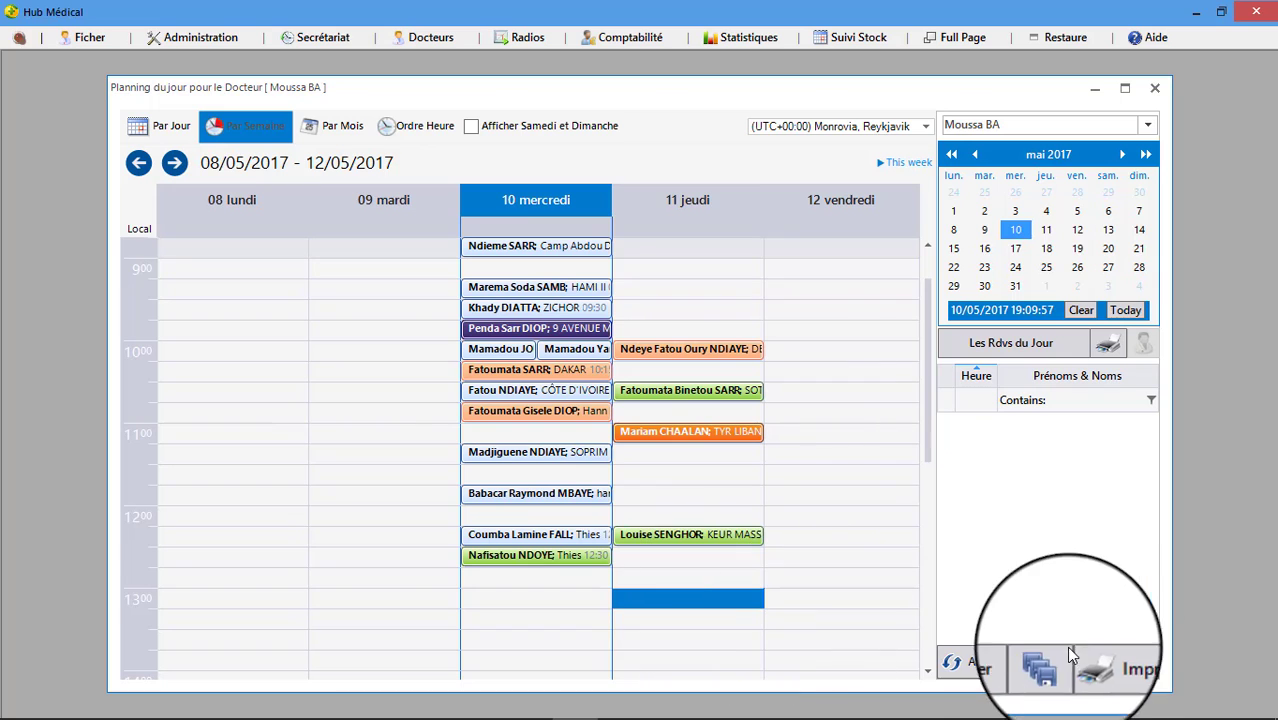
pyautogui.click(1049, 665)
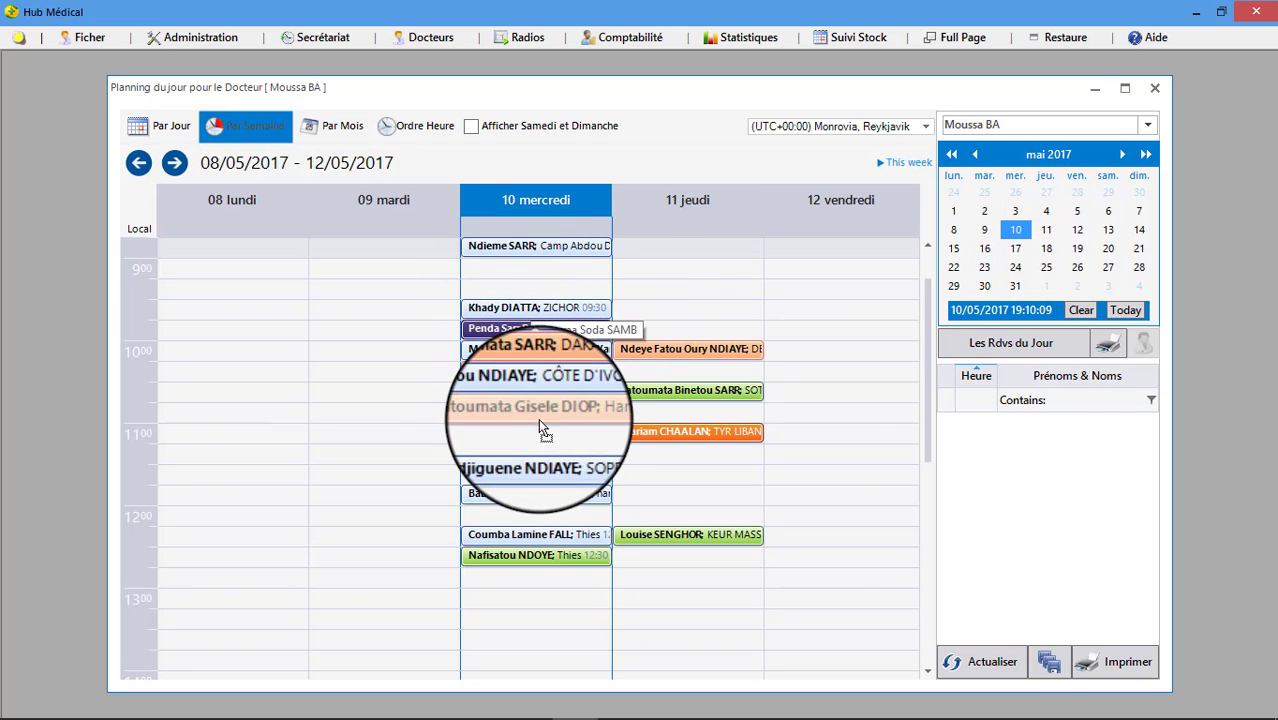
pyautogui.moveTo(547, 437); pyautogui.dragTo(547, 437)
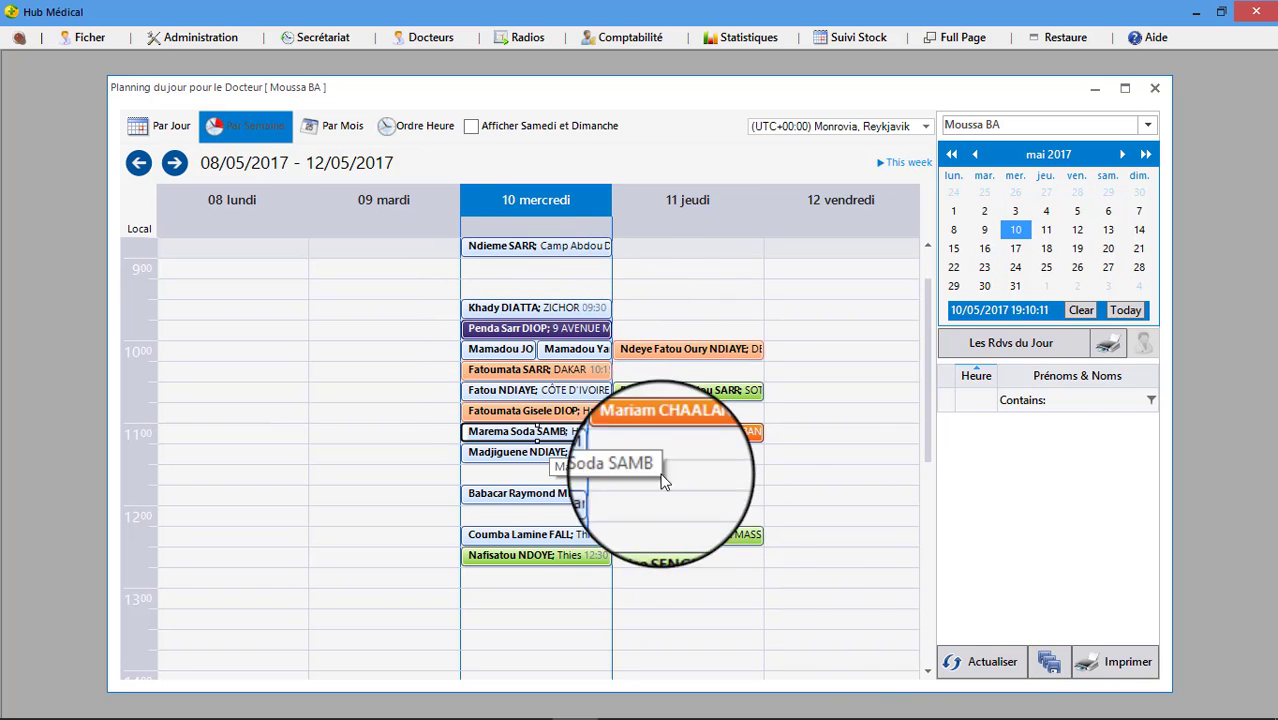
pyautogui.click(1045, 665)
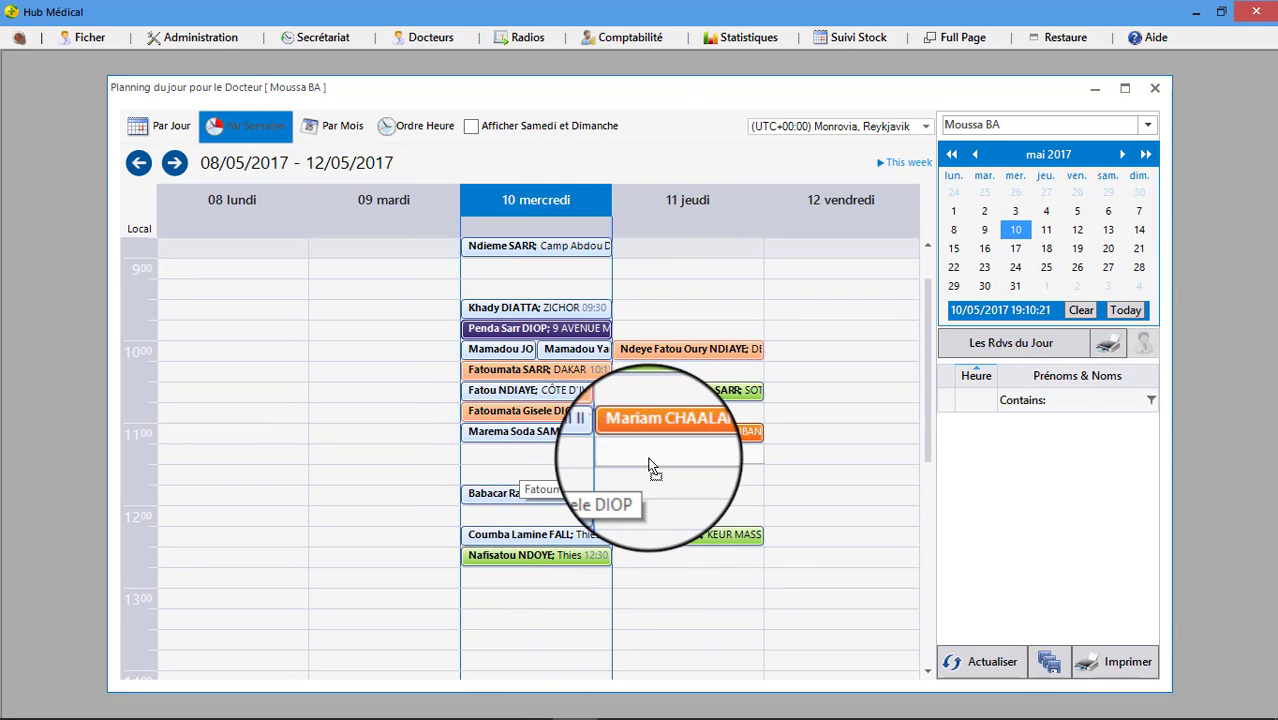
pyautogui.click(1050, 662)
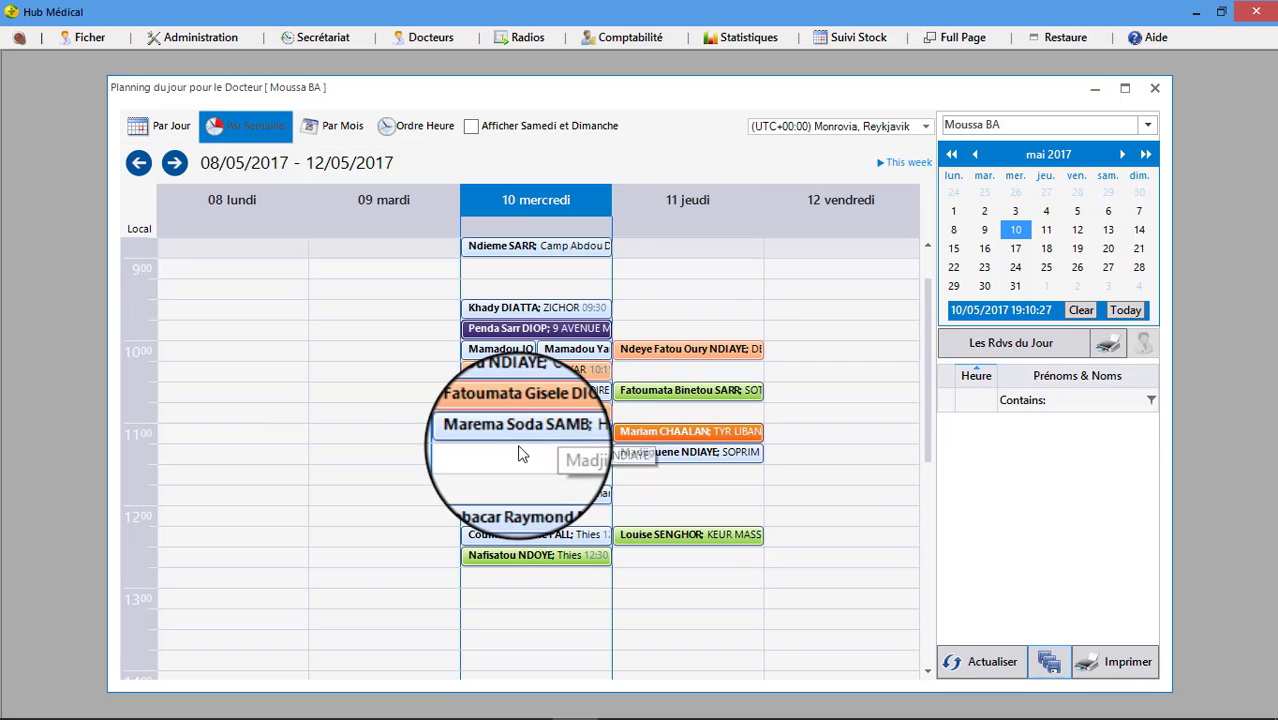
# Move Wednesday's 11:00, 09:30 and 12:30 appointments to Thursday, at 09:15 and 12:30 for the latter two.
pyautogui.moveTo(488, 430); pyautogui.dragTo(628, 497)
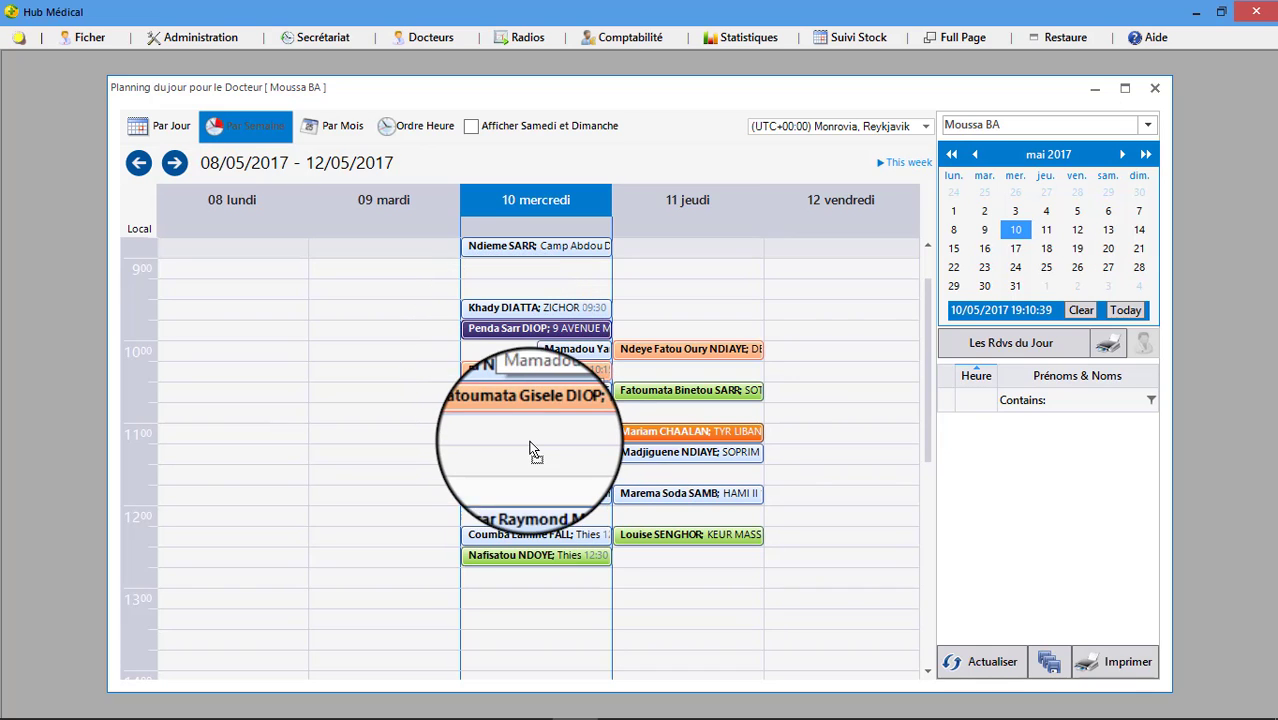
pyautogui.moveTo(530, 307); pyautogui.dragTo(710, 292)
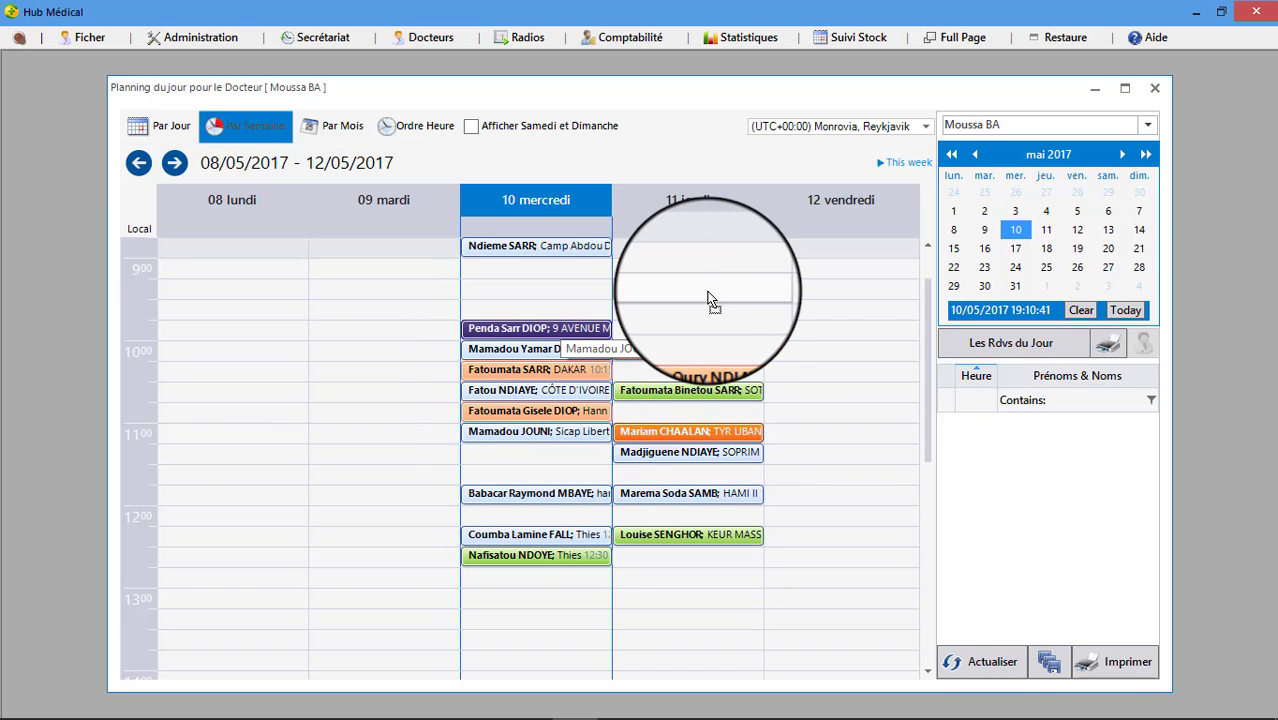
pyautogui.moveTo(540, 555); pyautogui.dragTo(719, 560)
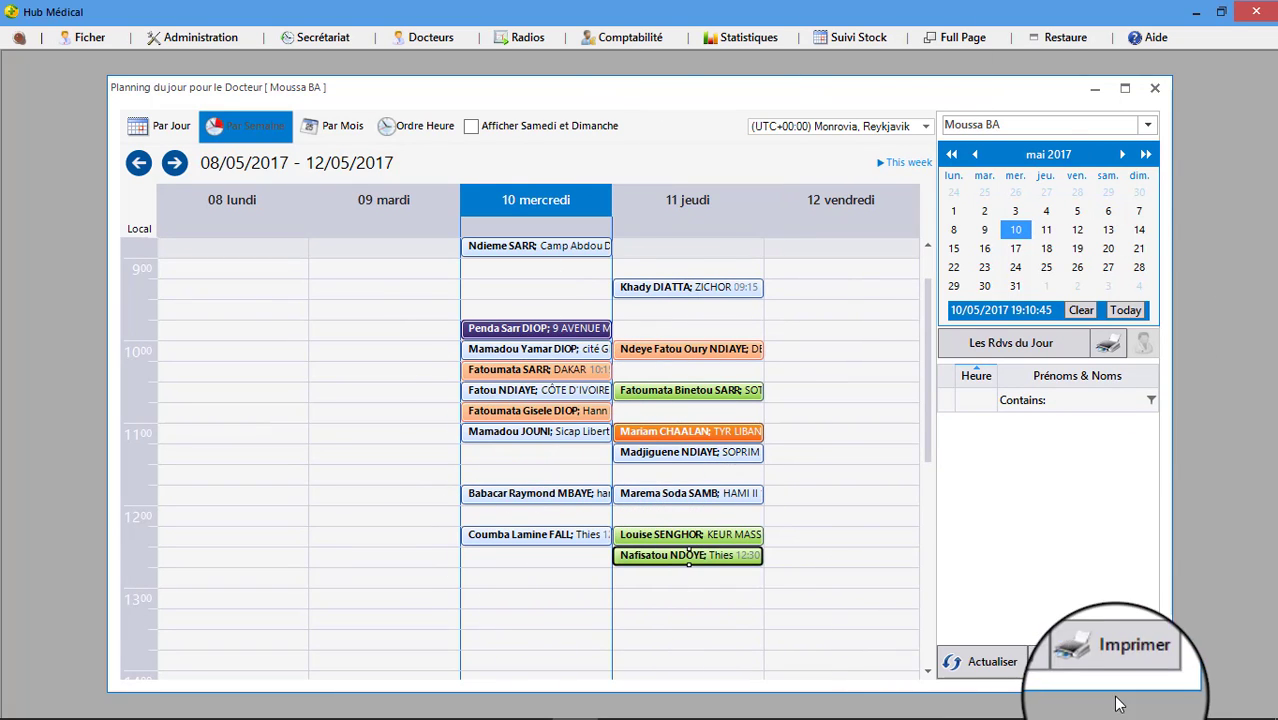
# Save the moved appointments and reload the planning, dismissing both Concurrency violation errors.
pyautogui.click(1052, 655)
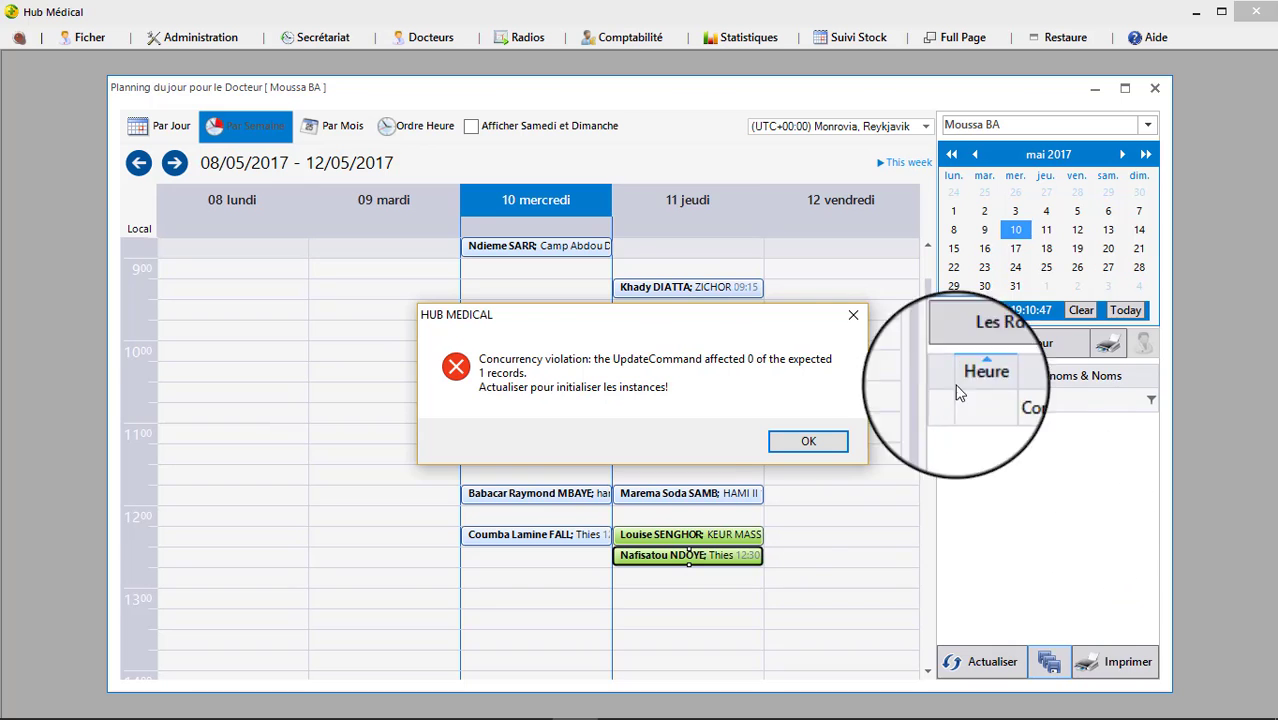
pyautogui.click(838, 444)
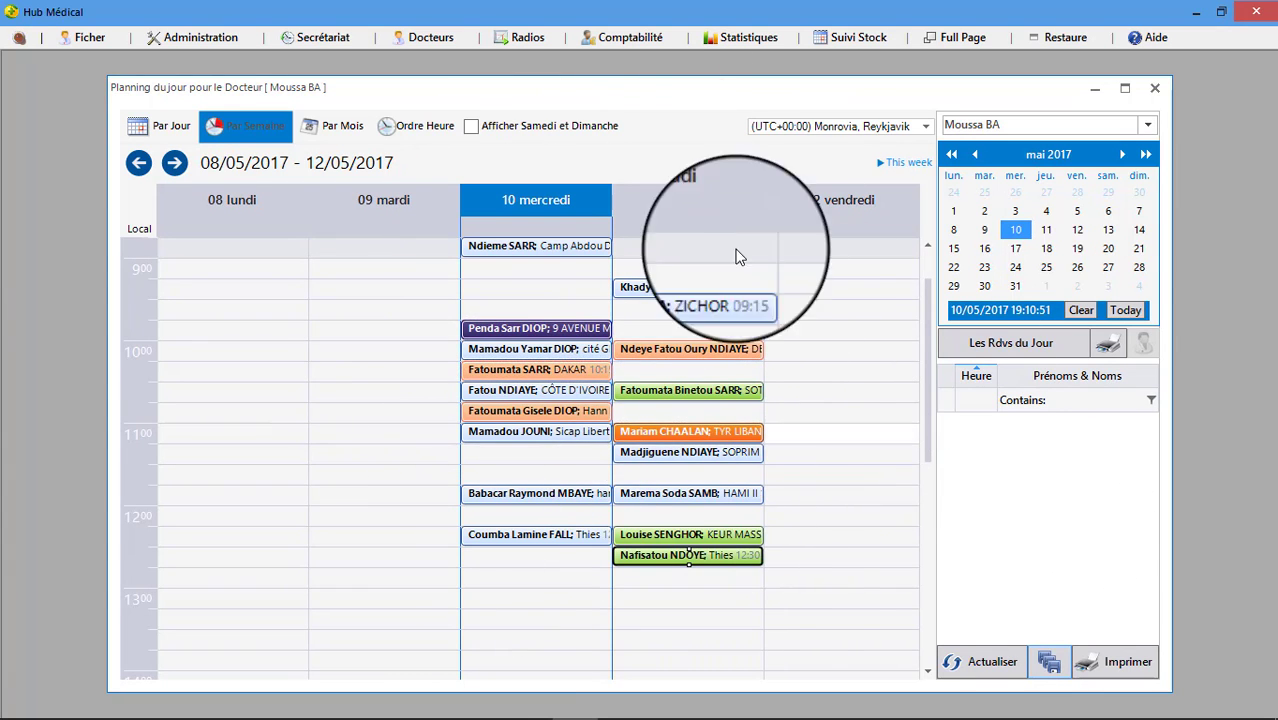
pyautogui.click(993, 673)
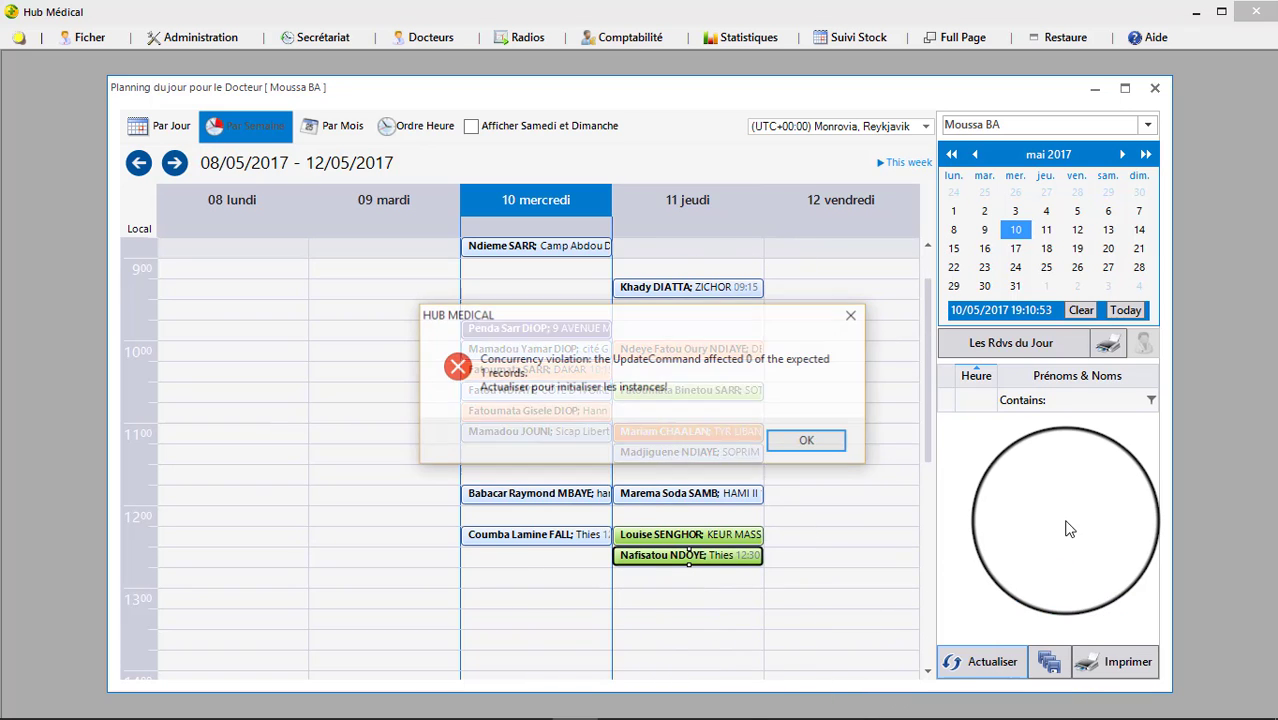
pyautogui.click(810, 447)
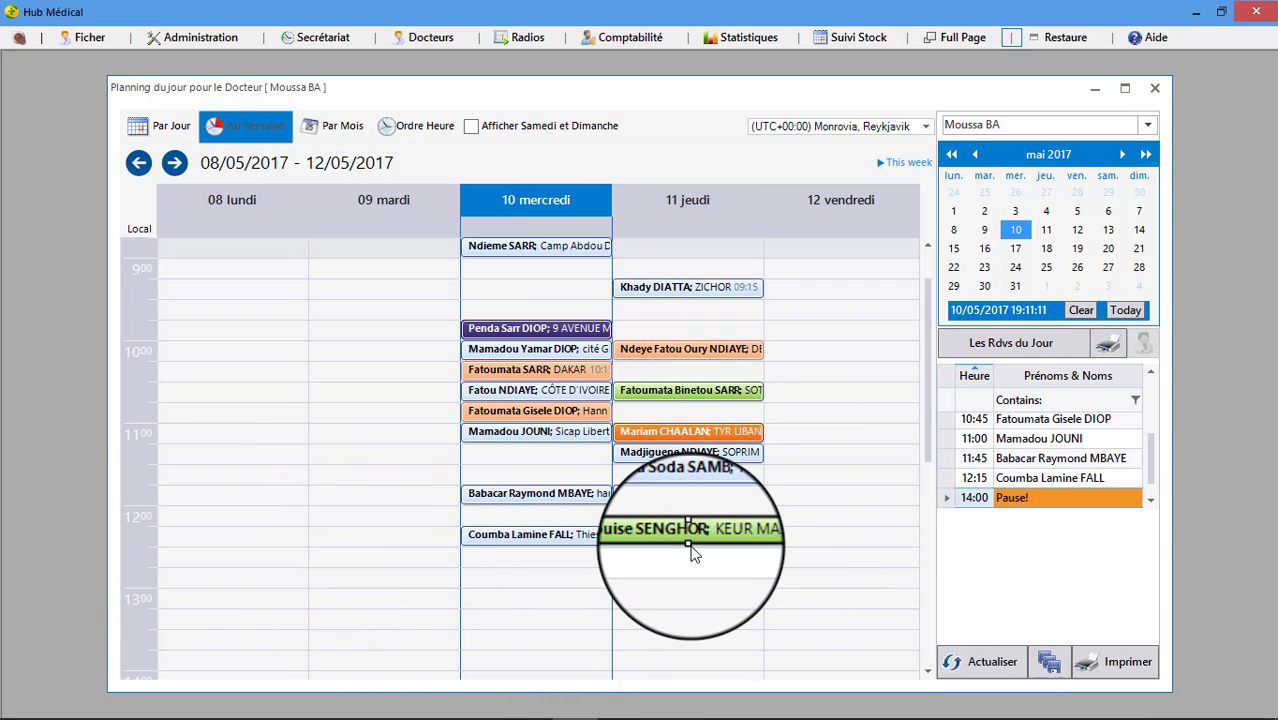
# Extend Thursday's 12:15 appointment to 13:30 and Wednesday's to about 13:00, saving each.
pyautogui.moveTo(691, 548); pyautogui.dragTo(691, 618)
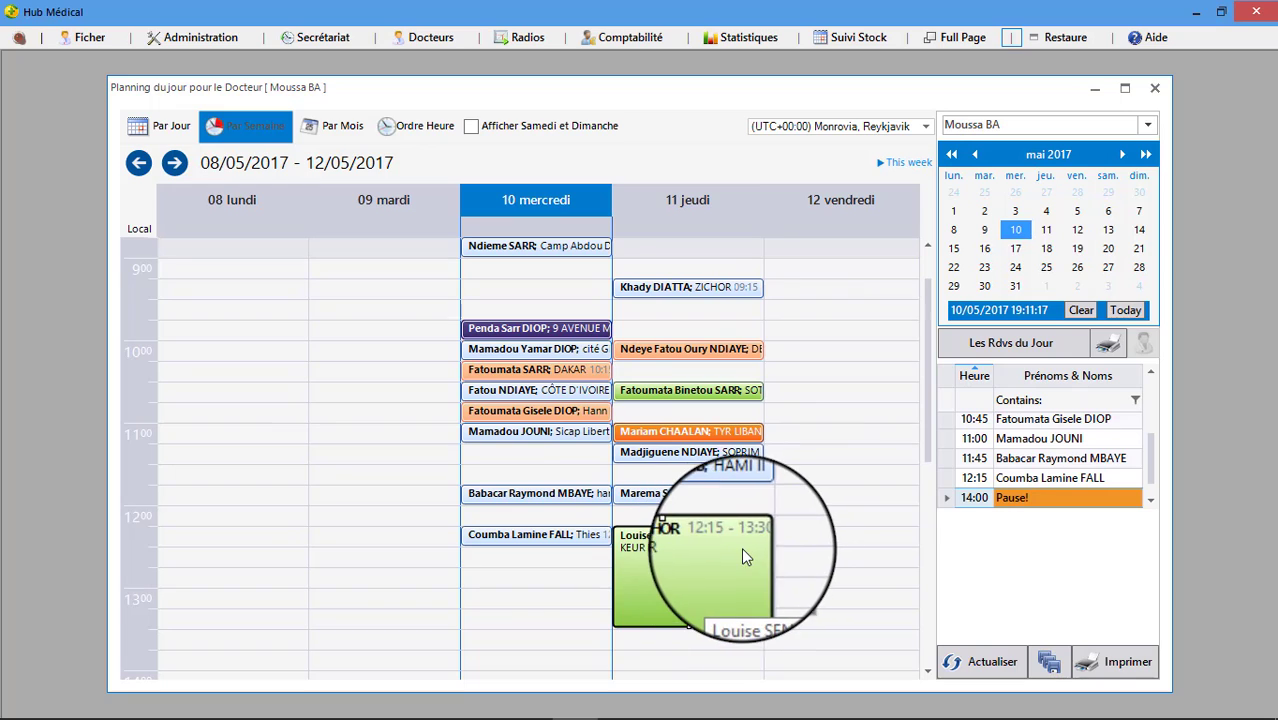
pyautogui.click(1050, 664)
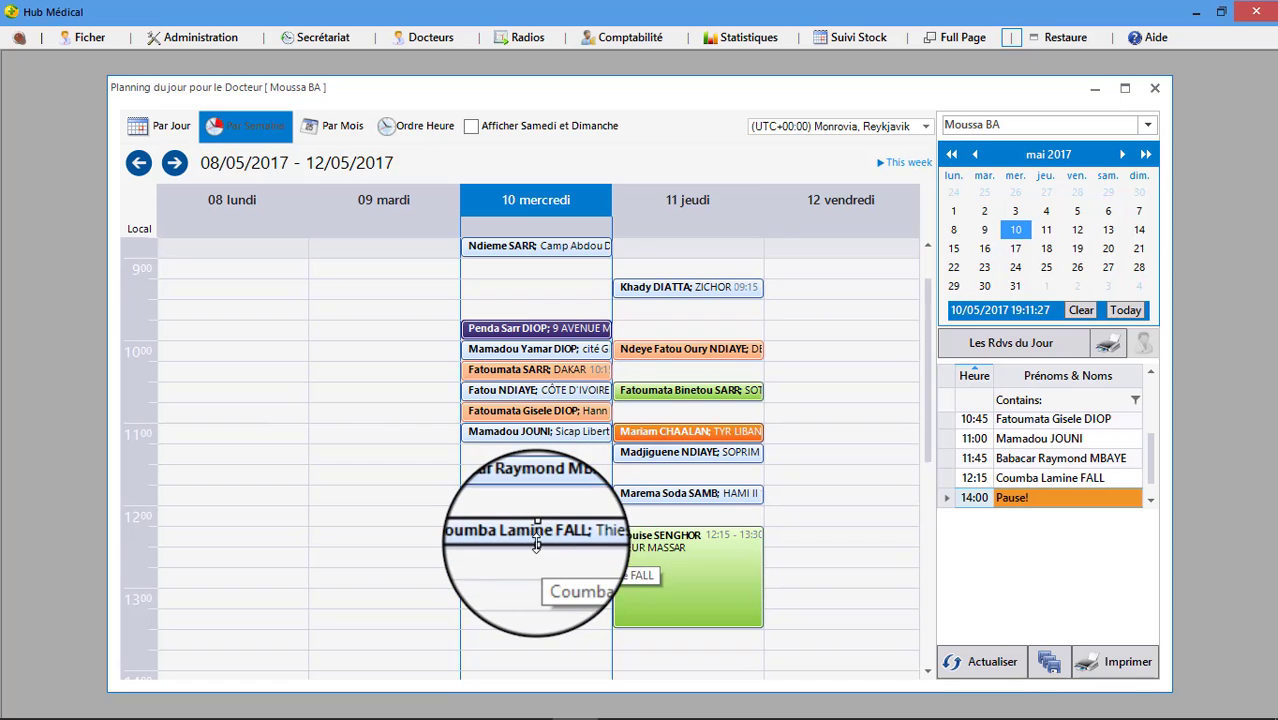
pyautogui.moveTo(537, 545); pyautogui.dragTo(540, 600)
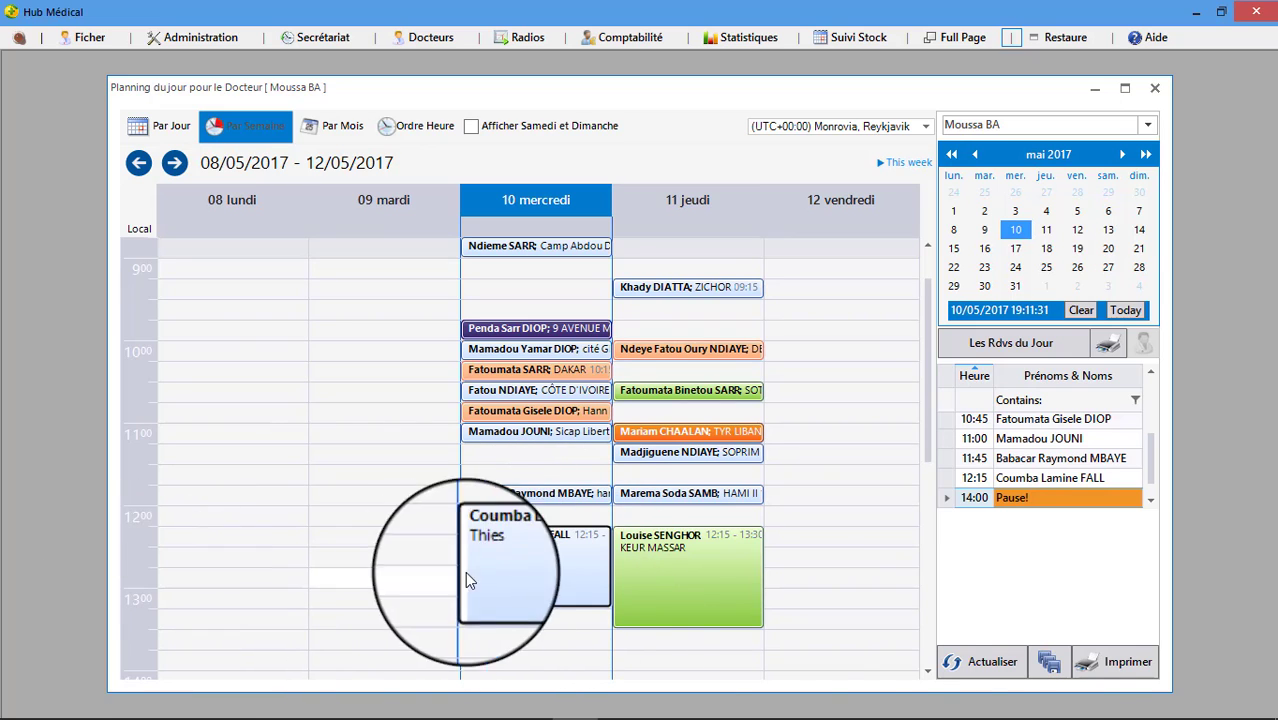
pyautogui.click(1050, 662)
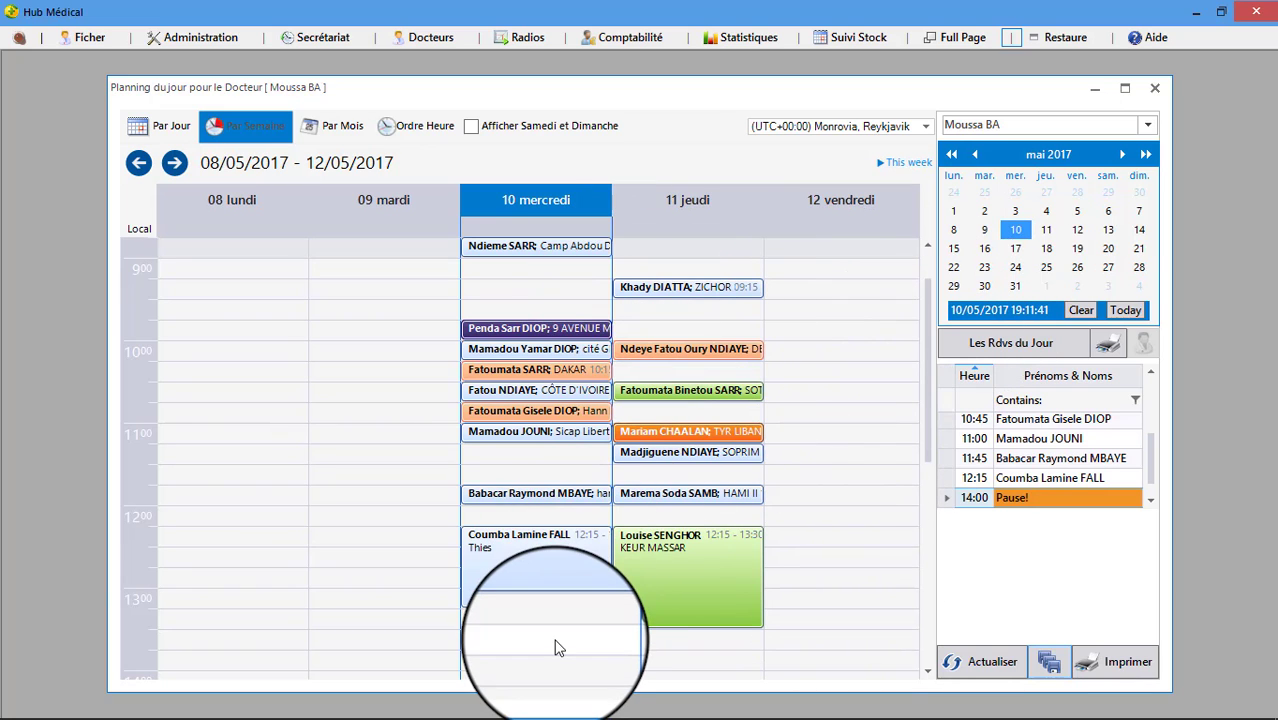
# Select Wednesday in the week view to review the resized appointments.
pyautogui.scroll(-3, 743, 482)
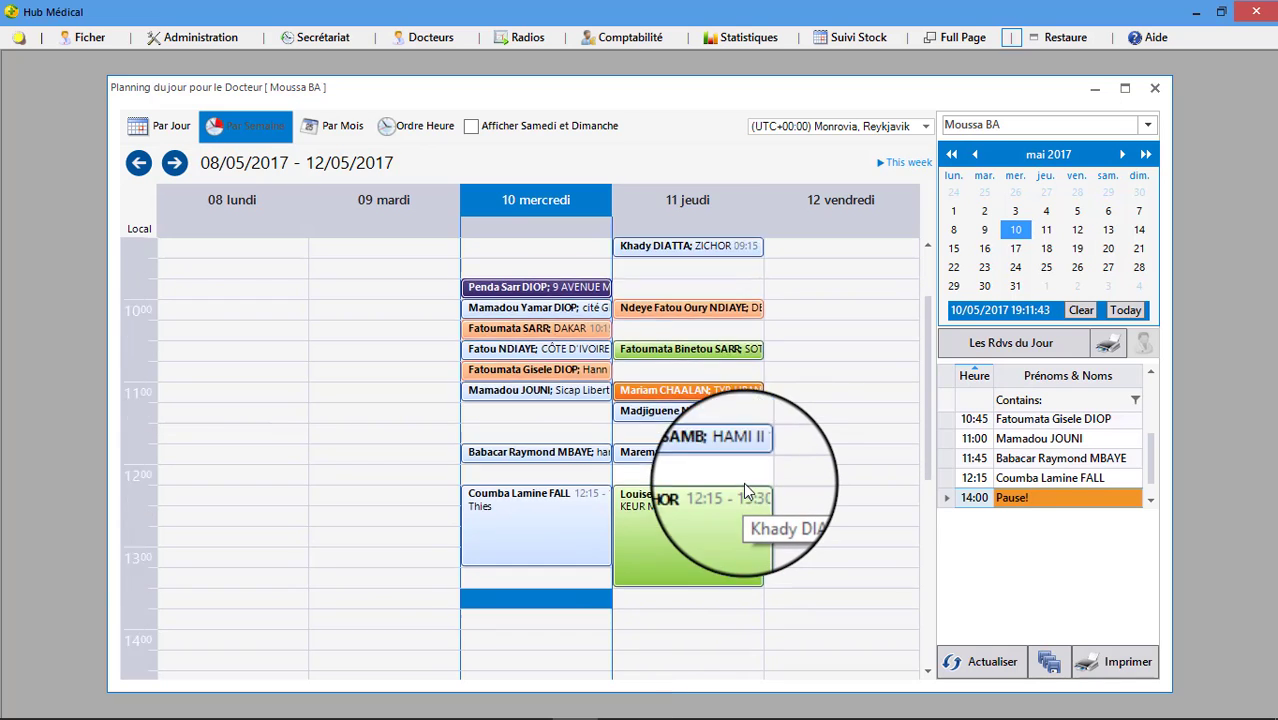
pyautogui.scroll(3, 743, 482)
pyautogui.scroll(2, 743, 482)
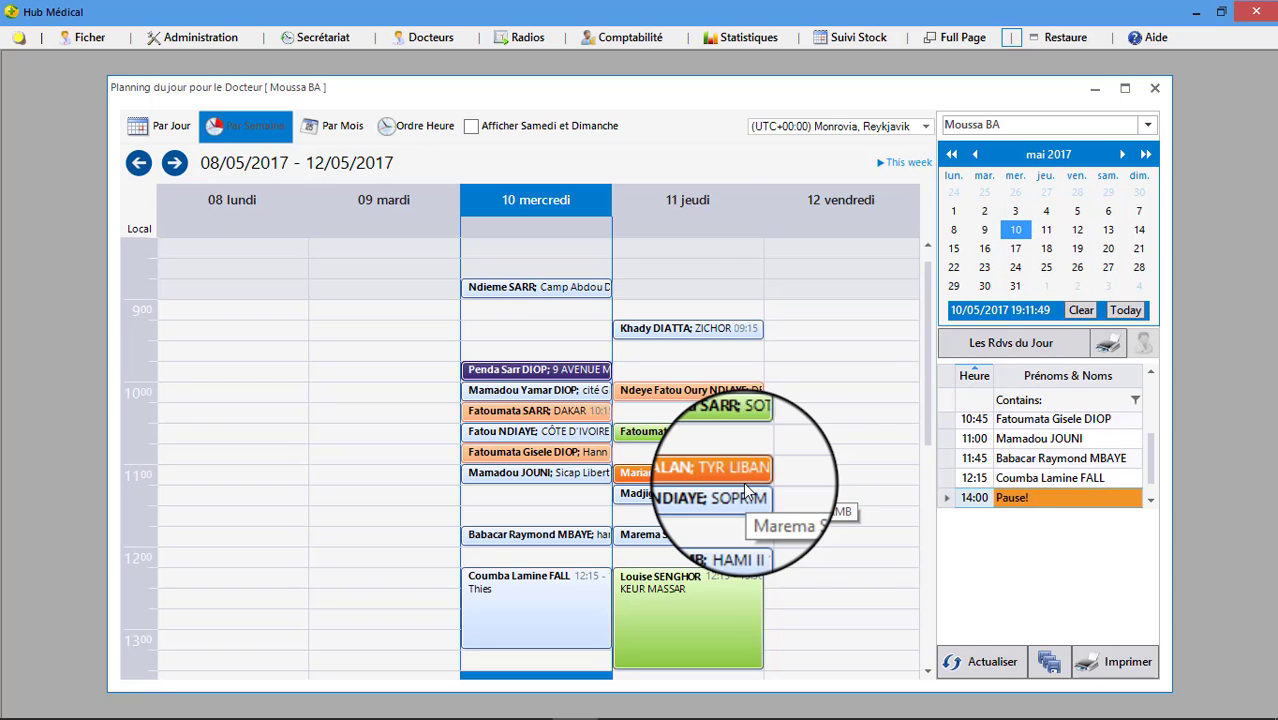
pyautogui.click(514, 215)
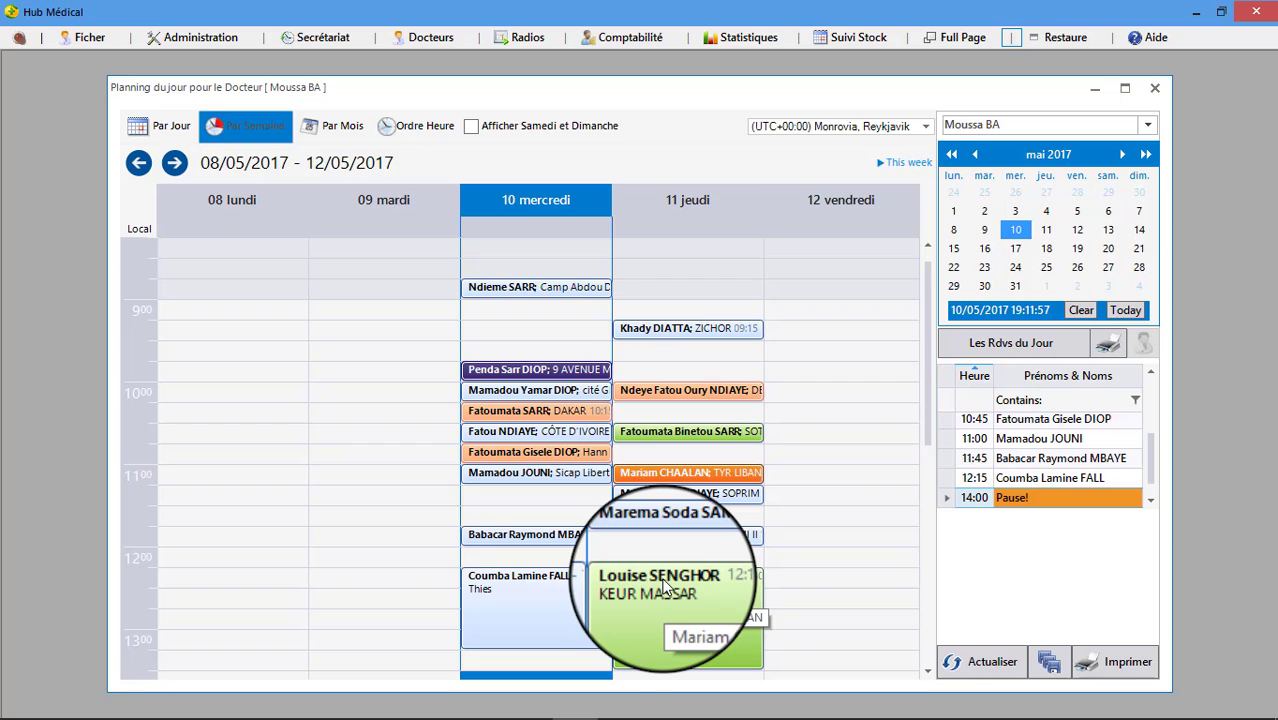
pyautogui.scroll(-1, 713, 493)
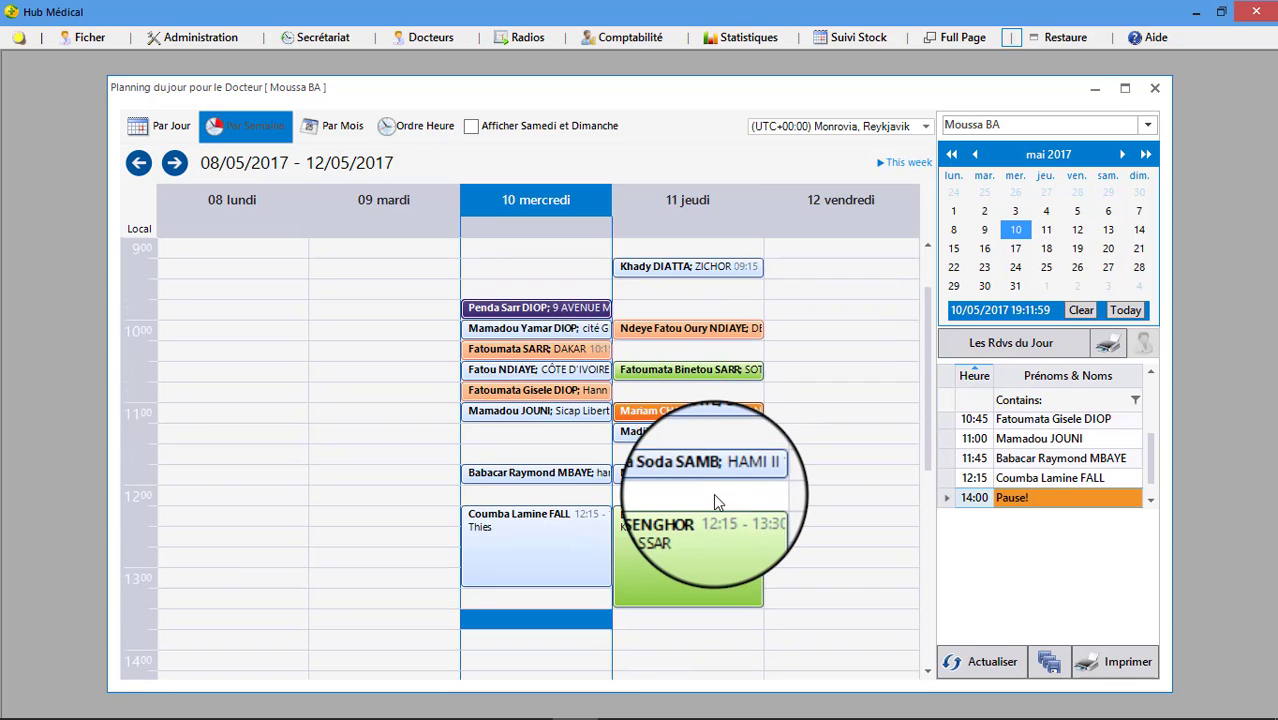
pyautogui.scroll(1, 713, 493)
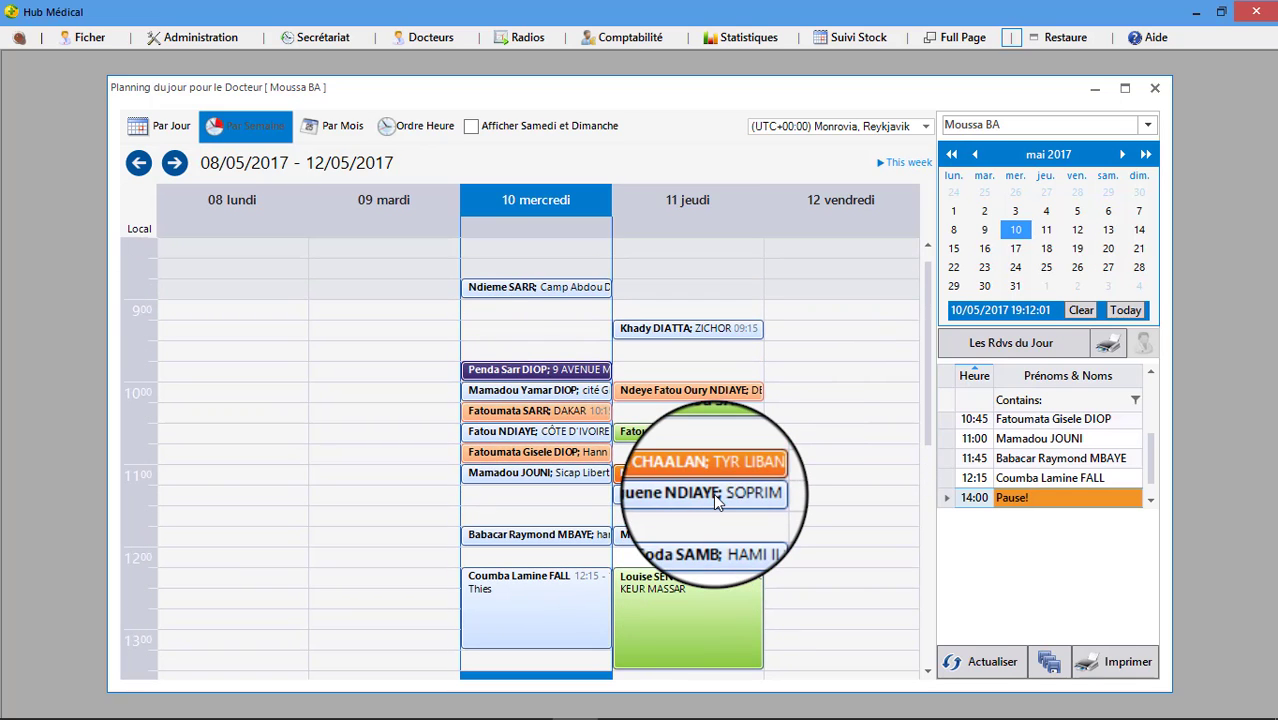